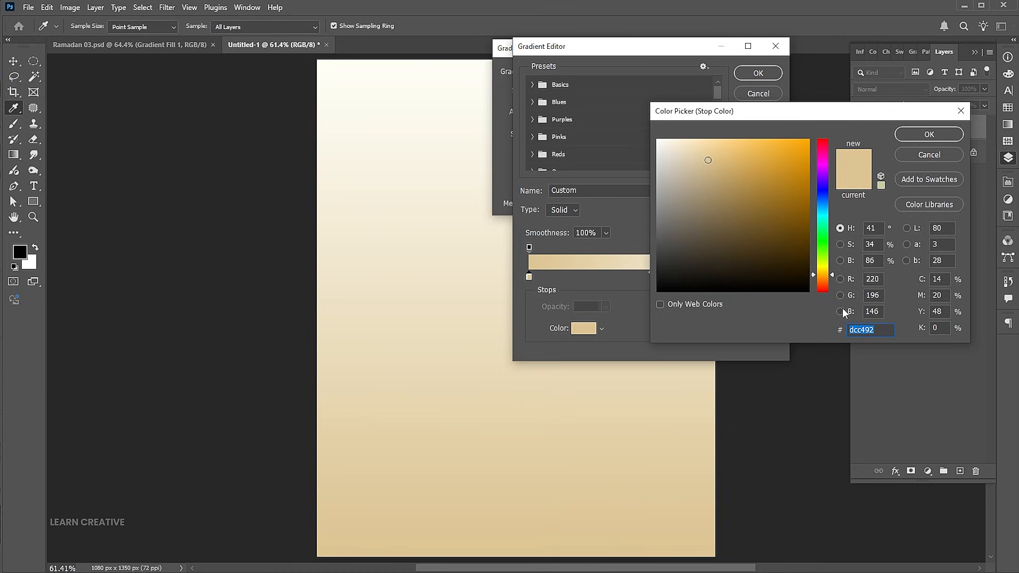
Step: Set the gradient's stop colours to dcc492 at the start and fffff7 at the end, and accept the gradient
click(928, 134)
double_click(771, 277)
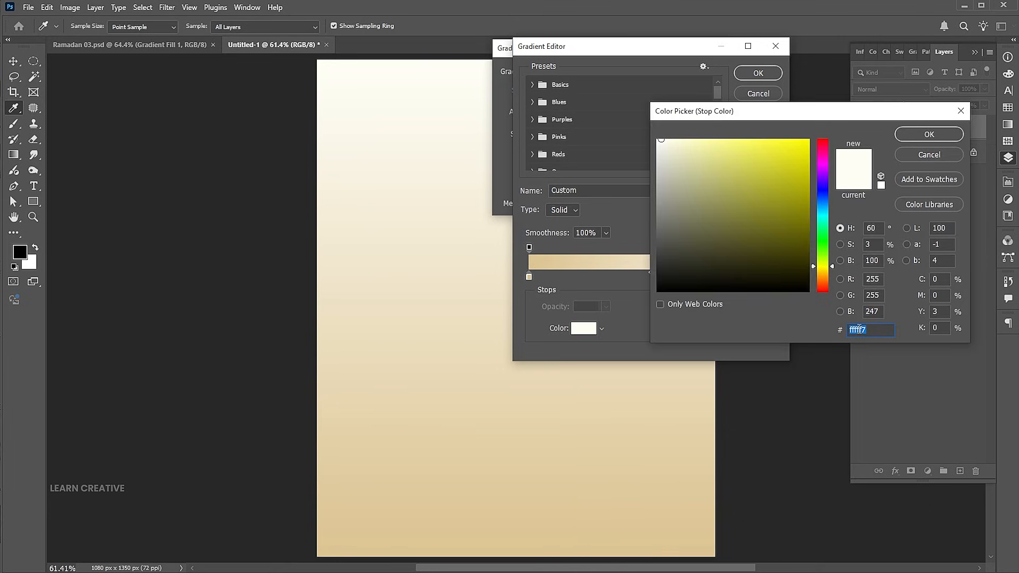
click(926, 135)
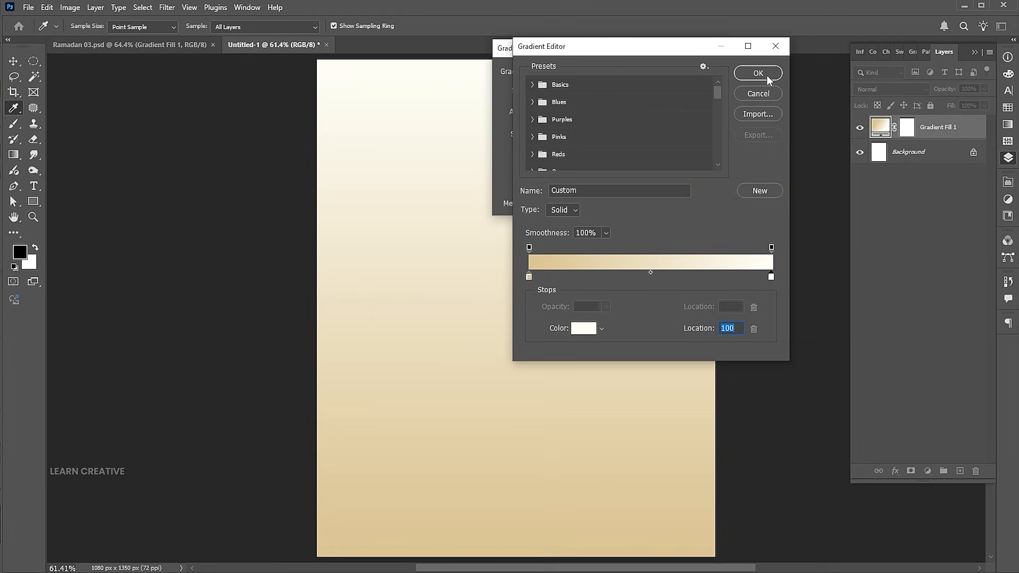
click(766, 75)
Step: Make the gradient fill radial and reversed, with a scale of 73%, and apply it
click(569, 95)
click(561, 112)
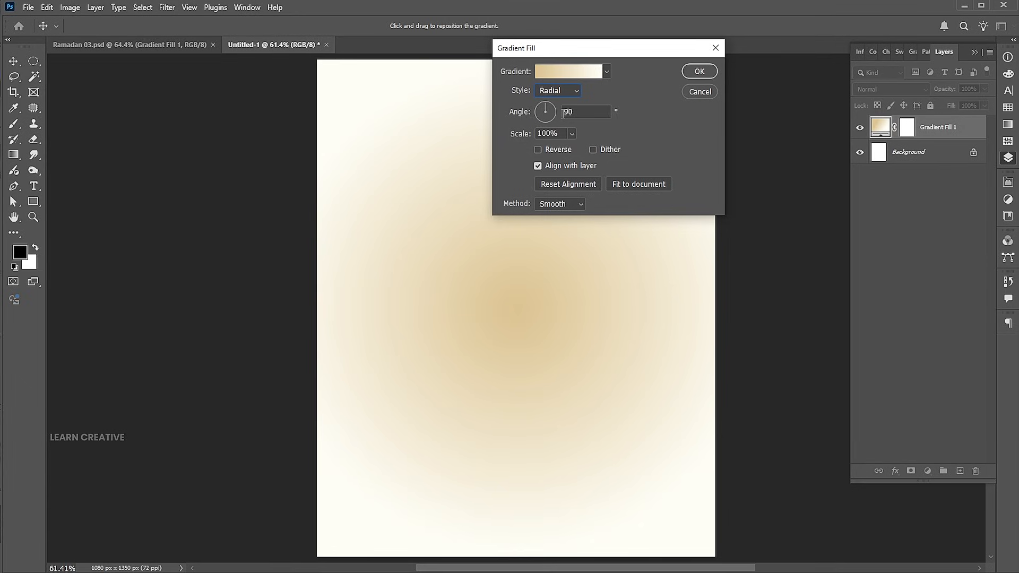
click(568, 150)
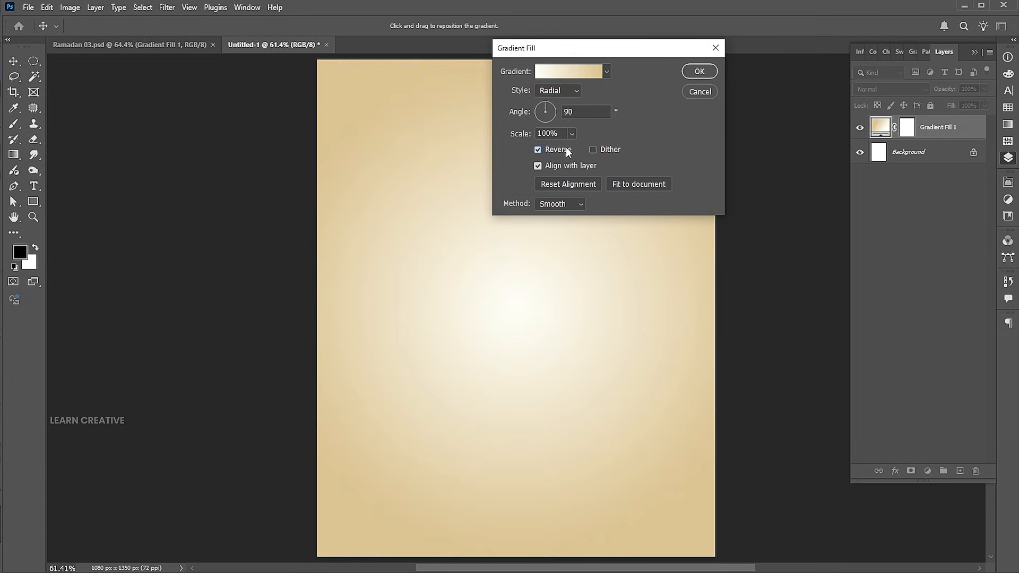
drag(572, 150, 564, 149)
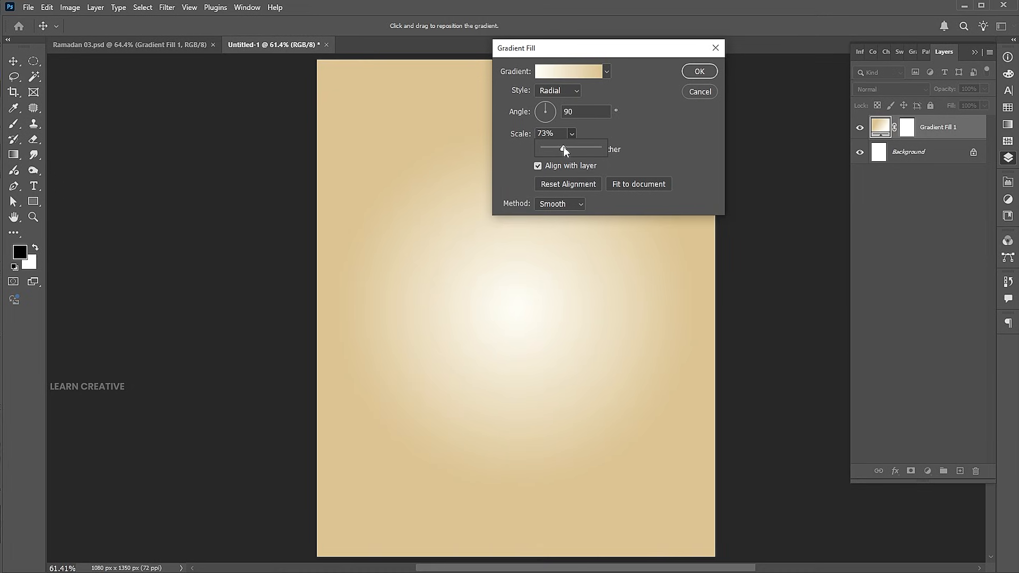
click(696, 73)
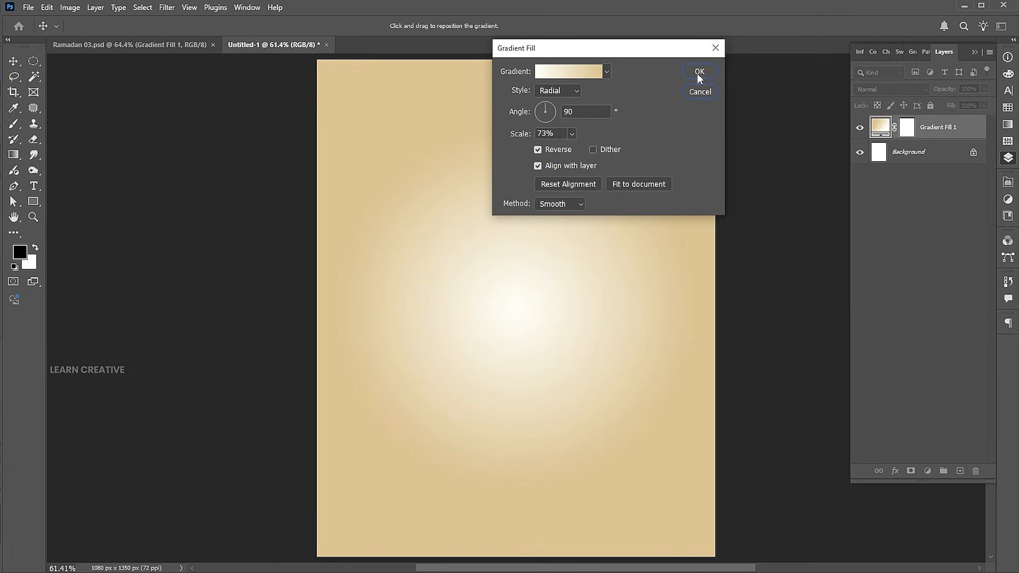
click(696, 74)
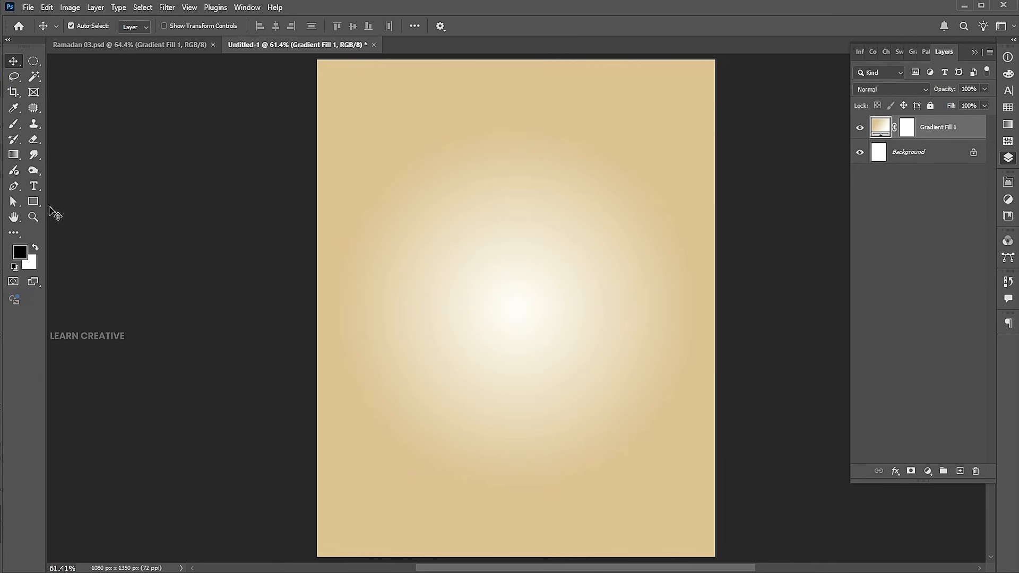
Step: Draw a rectangle about 1020 × 465 px over the canvas's right side and round all its corners to 232.5 px
click(33, 202)
drag(405, 206, 781, 375)
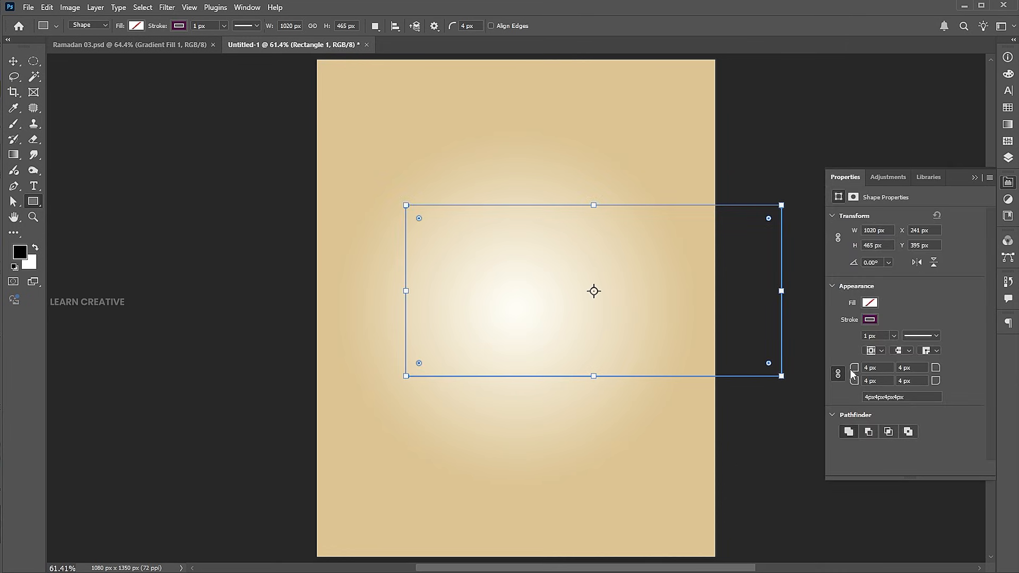
drag(854, 373, 1015, 378)
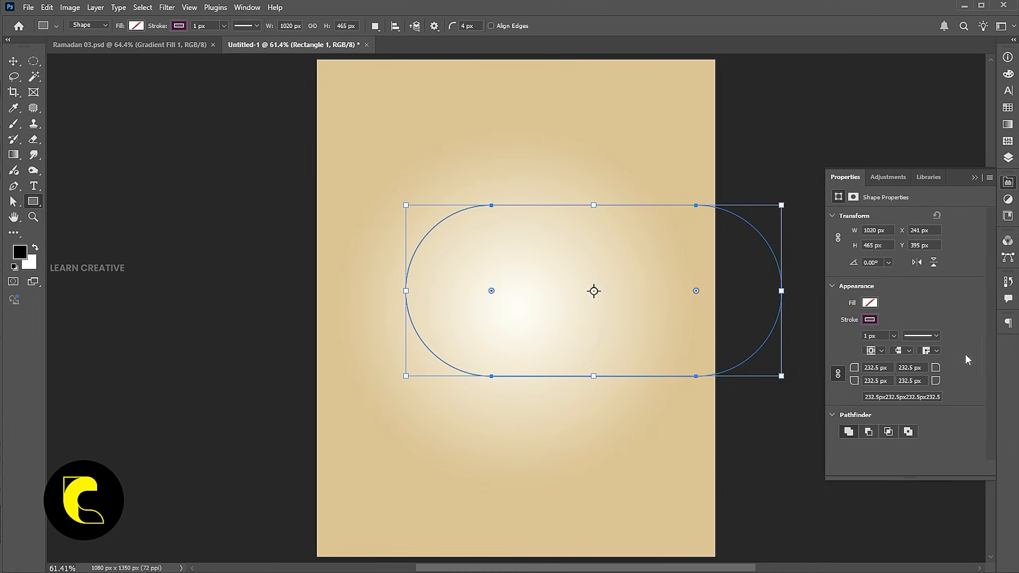
Step: Remove the rounded rectangle's stroke and fill it with the recently used off-white colour
click(869, 320)
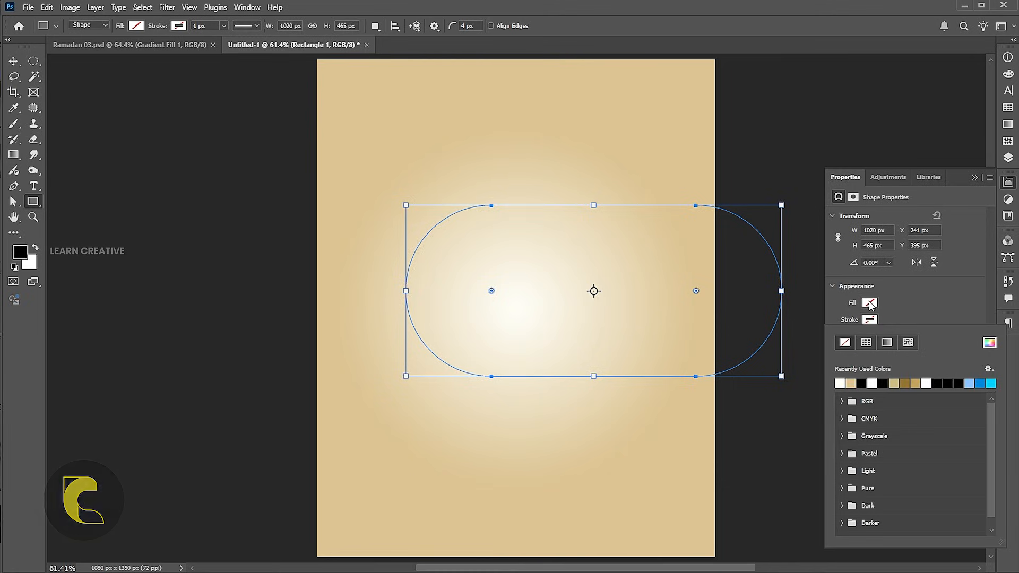
click(870, 302)
click(840, 366)
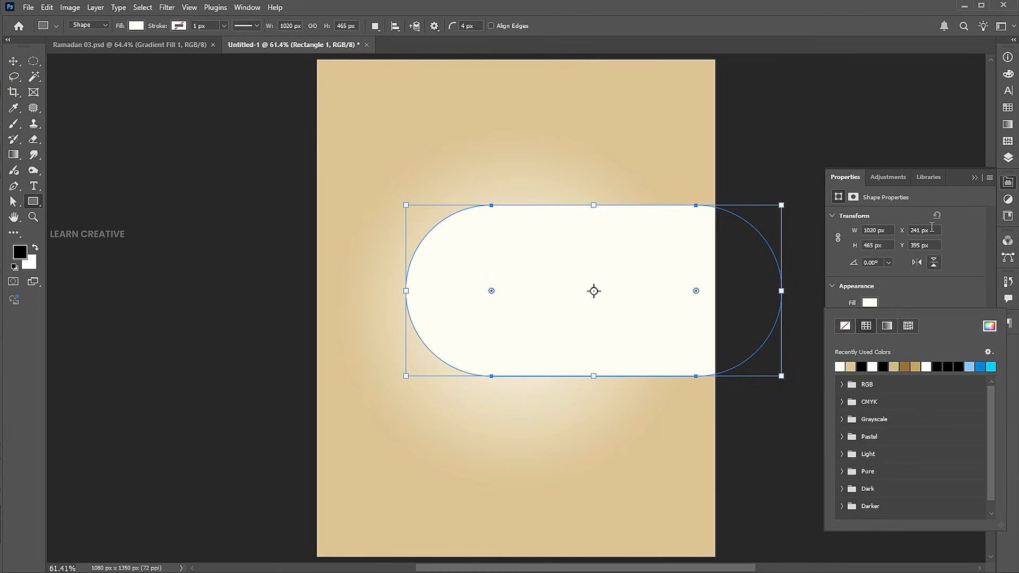
click(974, 177)
click(974, 177)
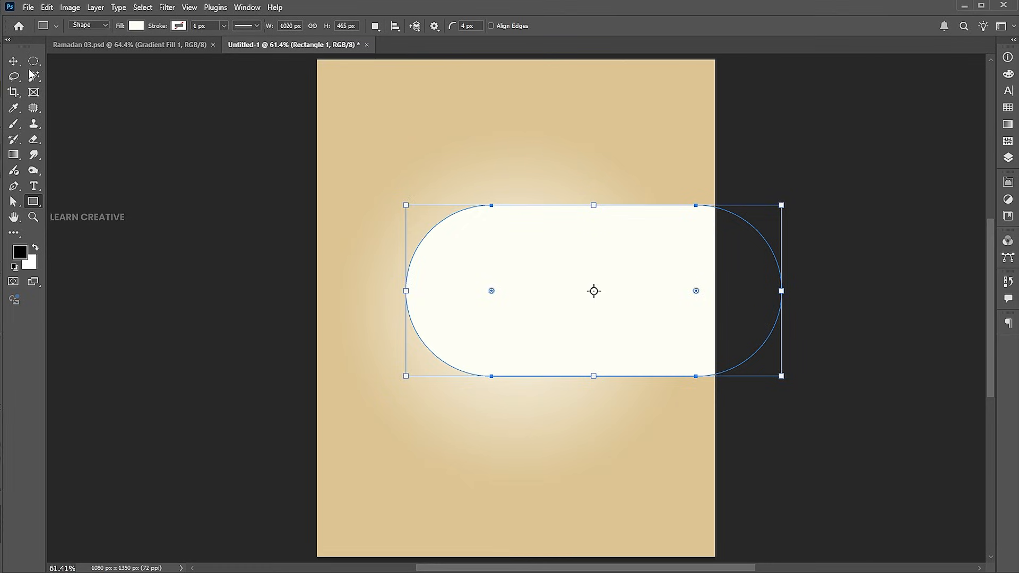
Step: Transform the pill shape to about 140% width and 99% height, rotated about -35.6°, so it extends past the canvas's upper-right edge
key(v)
key(ctrl+t)
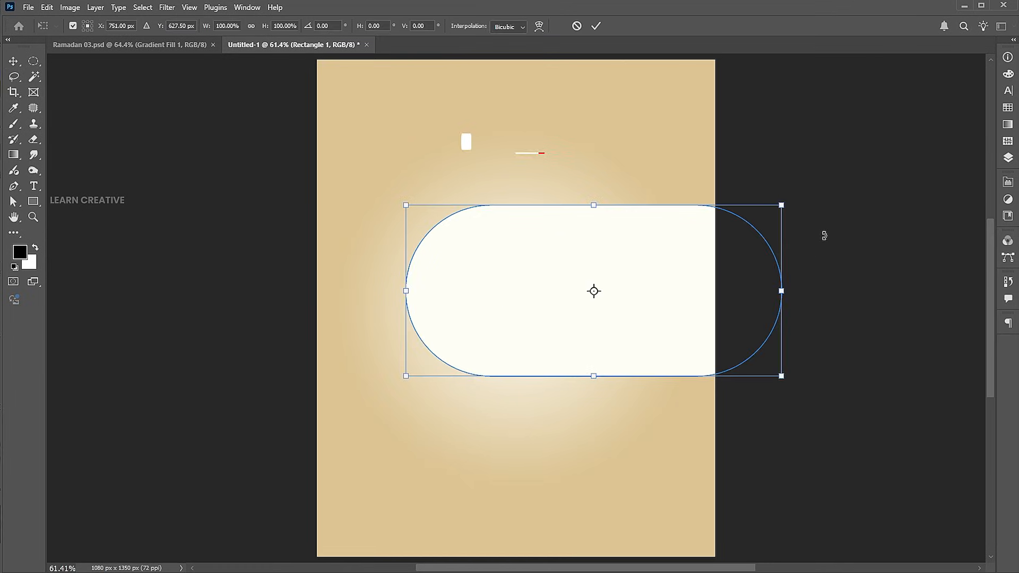
drag(816, 254, 805, 81)
drag(756, 196, 796, 172)
drag(666, 277, 683, 230)
drag(679, 326, 667, 300)
drag(884, 334, 869, 302)
drag(426, 364, 397, 386)
drag(582, 260, 592, 276)
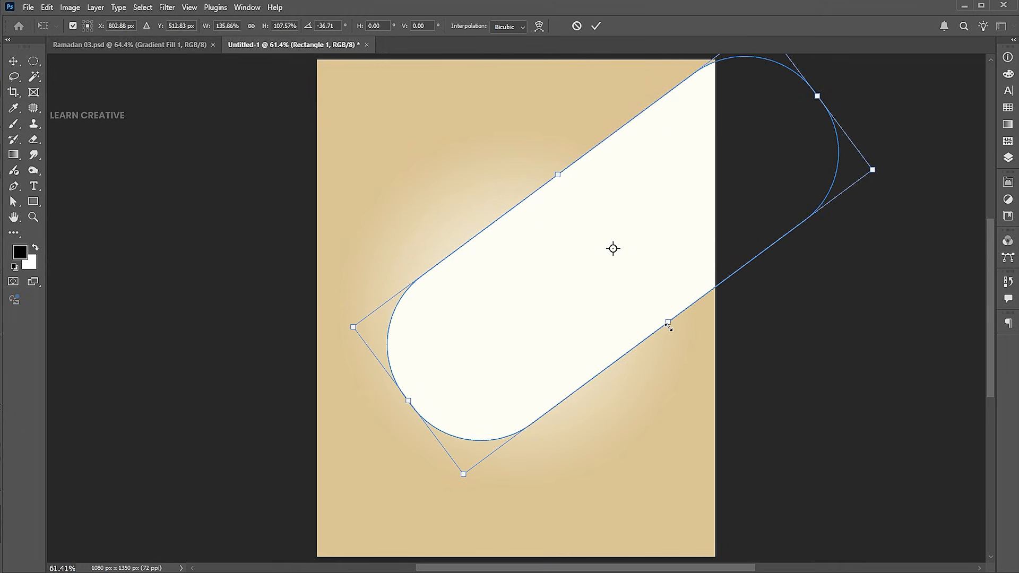
drag(668, 322, 655, 314)
drag(891, 158, 893, 164)
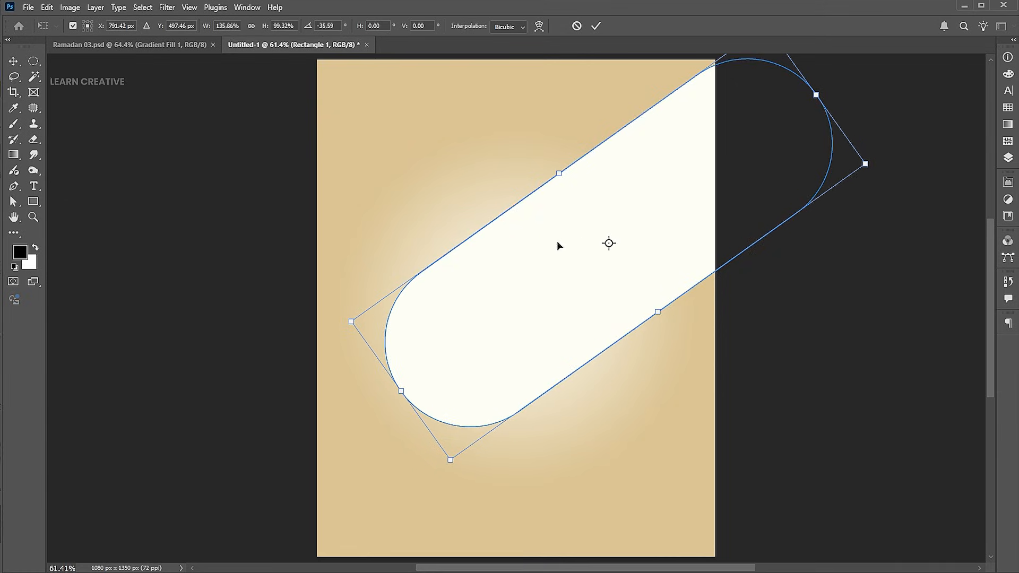
drag(624, 252, 625, 243)
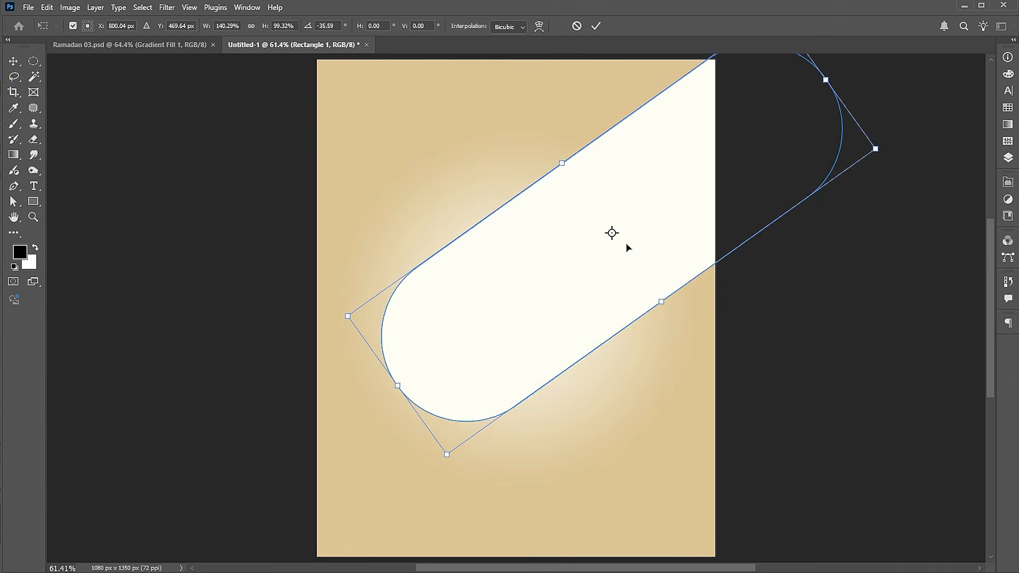
key(Return)
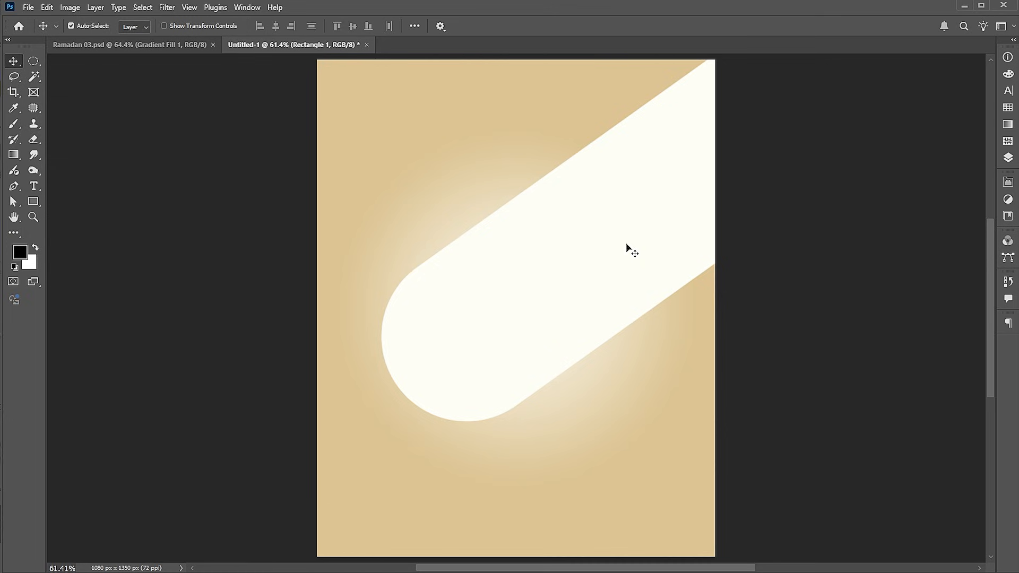
Step: Place the image almaghfirah-mosque_upscayl_3x_upscayl-standard-4x as an embedded object on the canvas
click(29, 8)
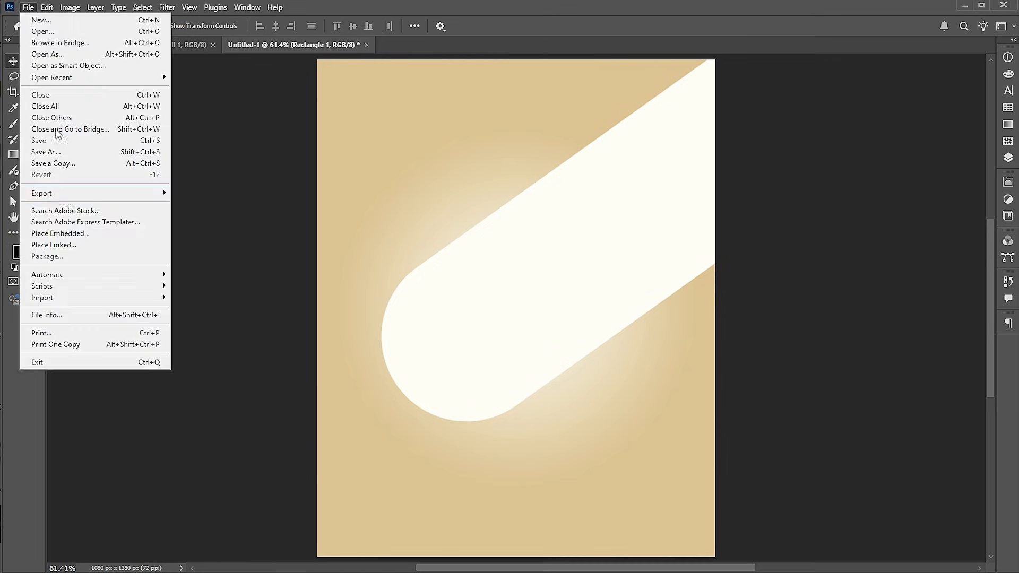
click(60, 232)
click(151, 102)
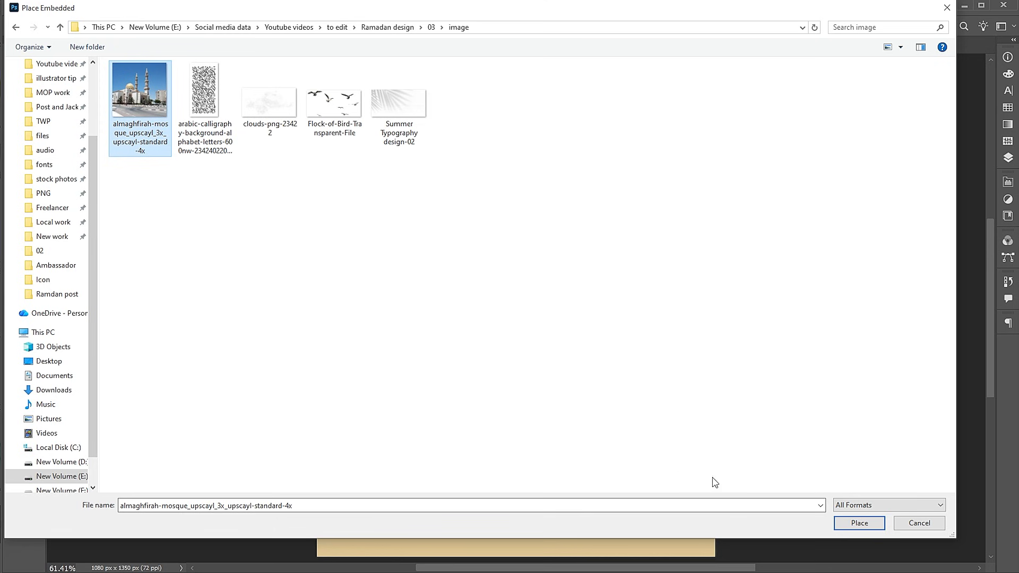
click(857, 525)
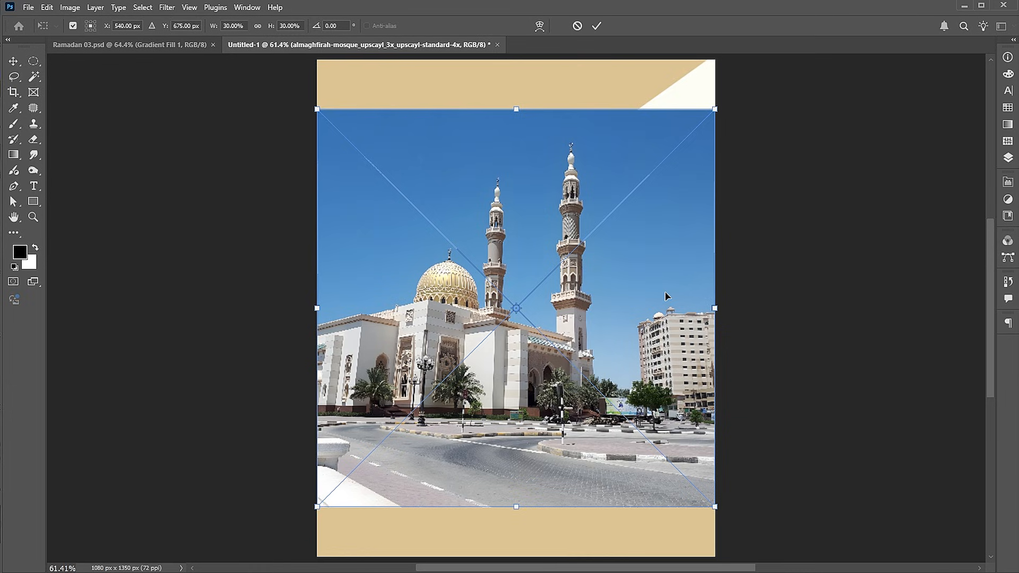
key(Return)
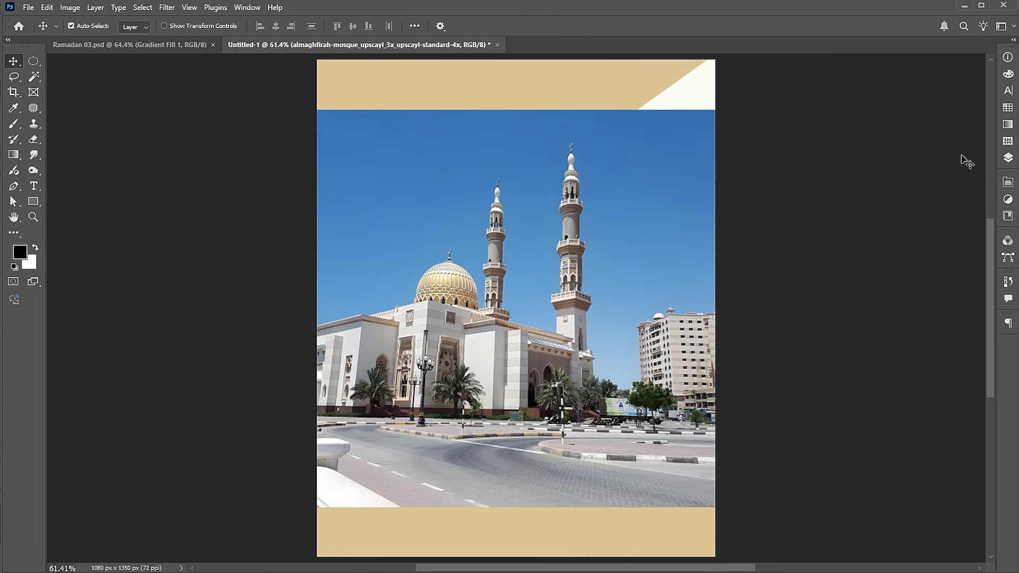
Step: Clip the mosque image layer to the pill-shaped rectangle beneath it with a clipping mask
click(1007, 159)
right_click(895, 124)
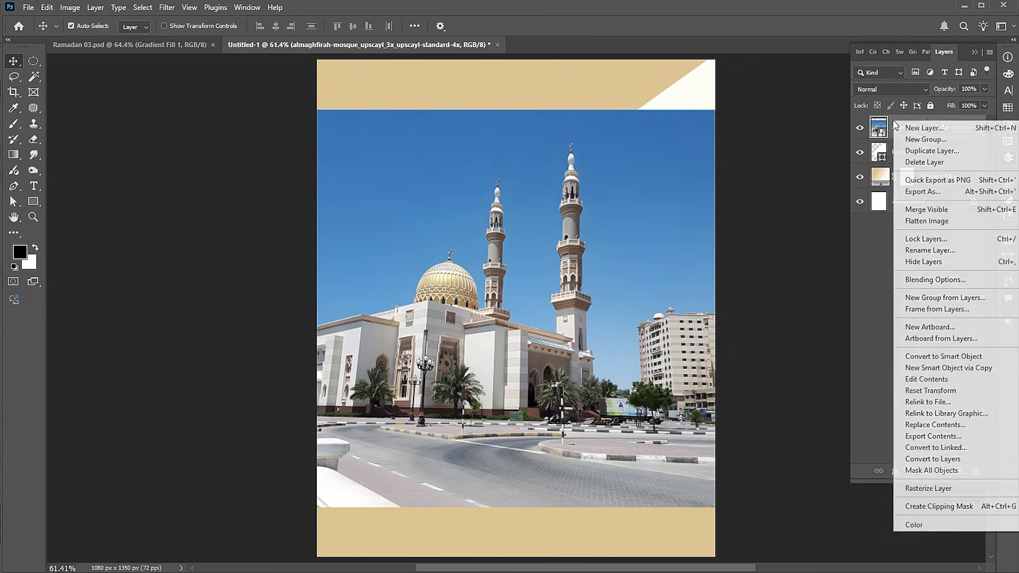
click(926, 509)
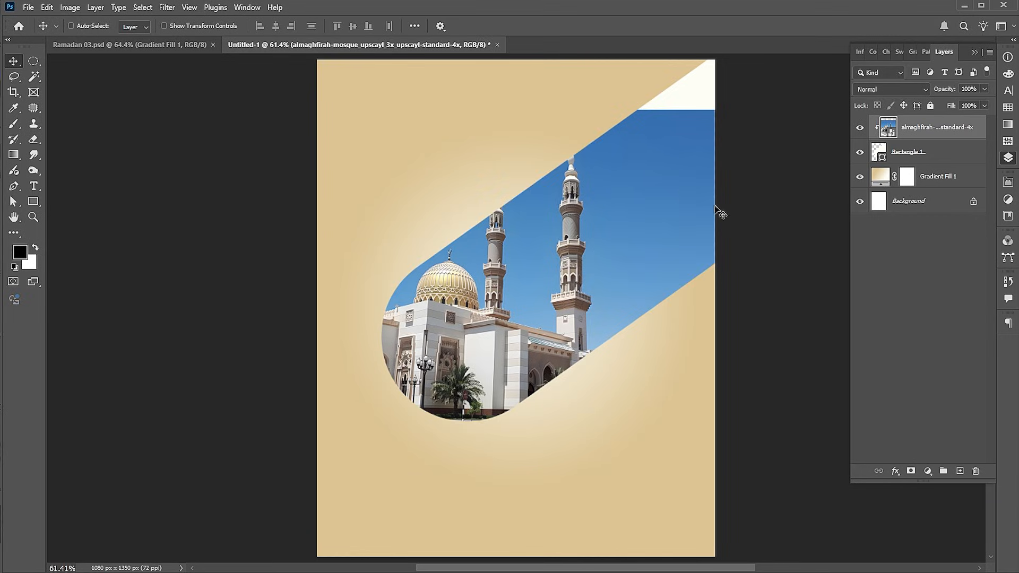
Step: Scale the clipped mosque image to about 40.2% and position it so the dome and minarets fill the pill shape
key(ctrl+t)
drag(715, 307, 811, 273)
drag(596, 259, 601, 280)
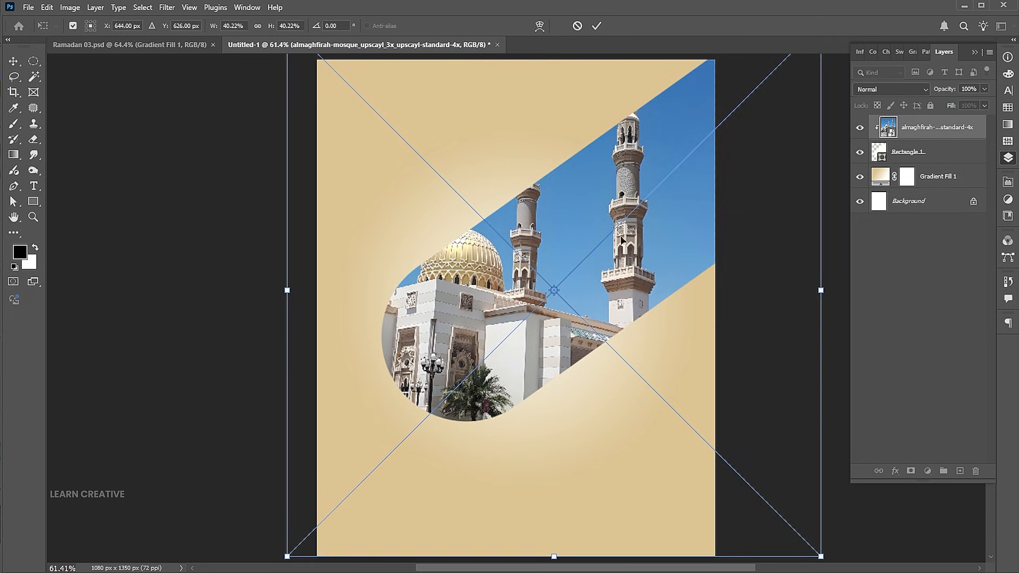
key(Return)
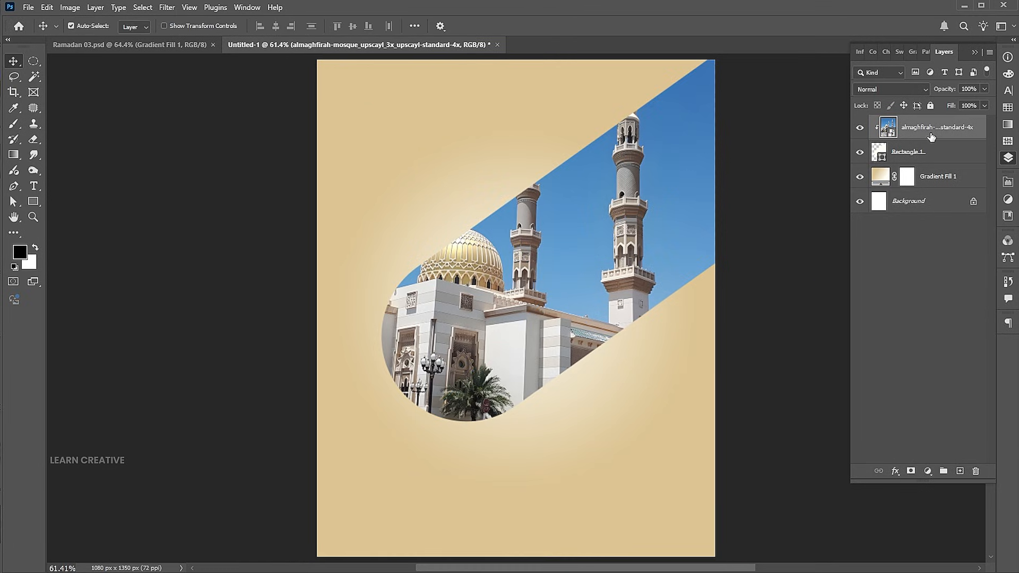
Step: Duplicate the mosque image layer and select the mosque on the copy with automatic subject selection
key(ctrl+j)
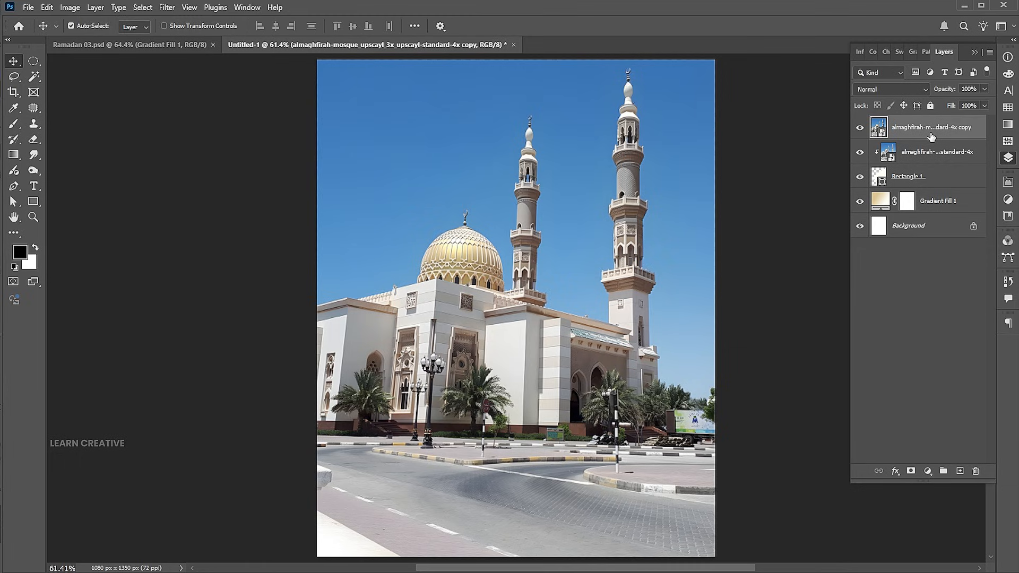
click(142, 7)
click(182, 148)
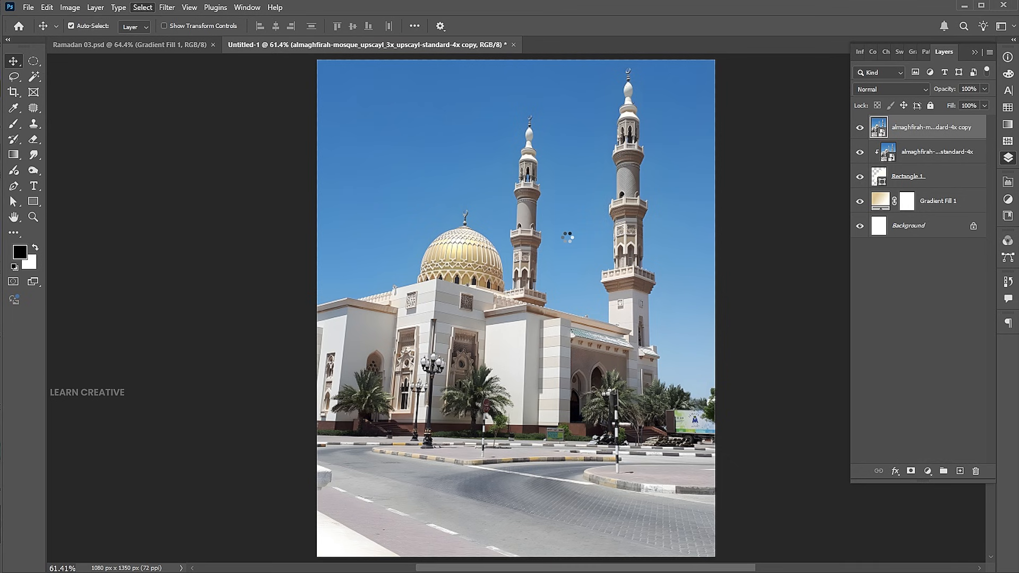
Step: Refine the mosque selection around the dome's crescent finial with the Lasso tool, subtracting sky and adding missing parts
key(z)
drag(464, 207, 589, 257)
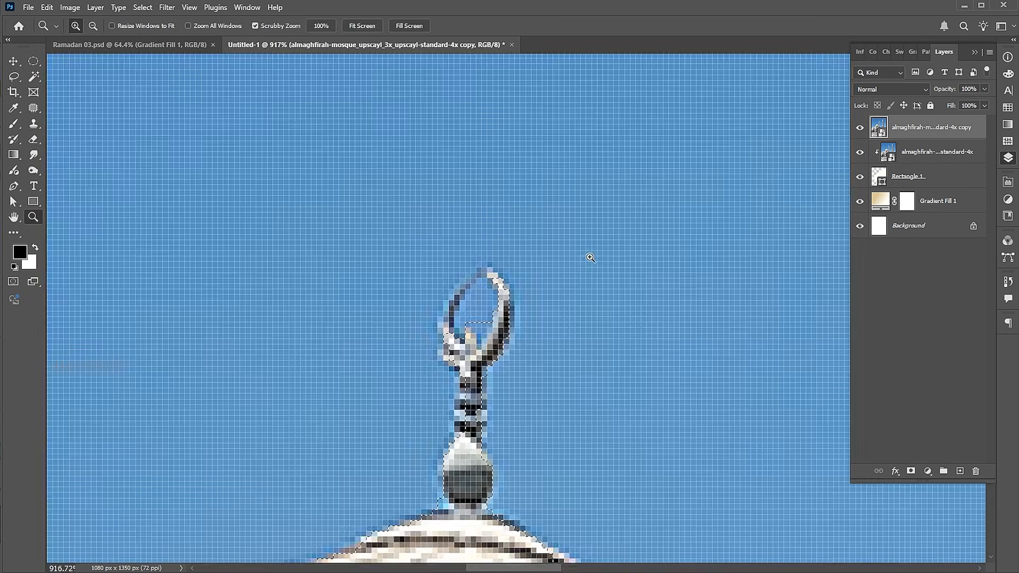
click(14, 78)
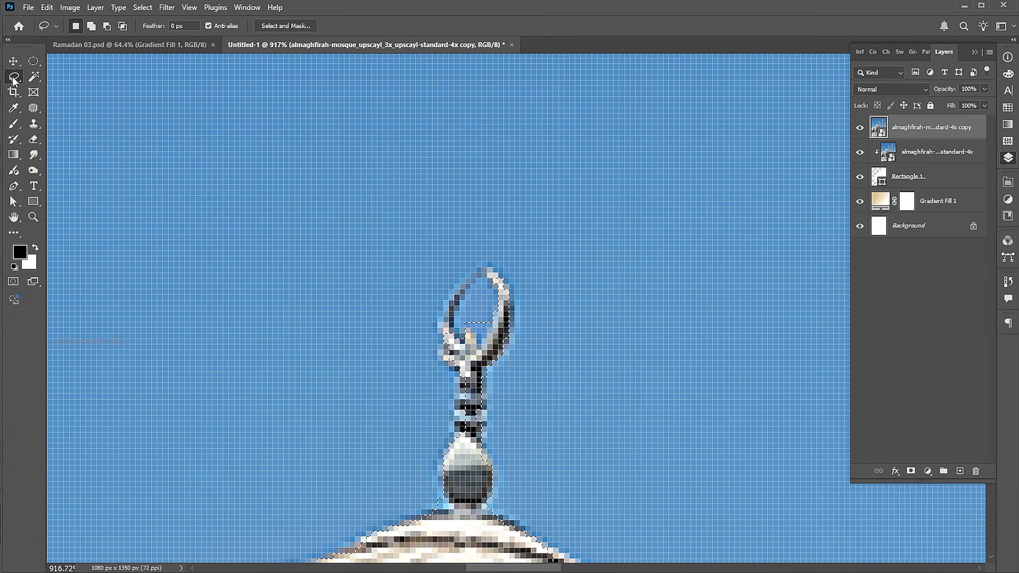
key(alt)
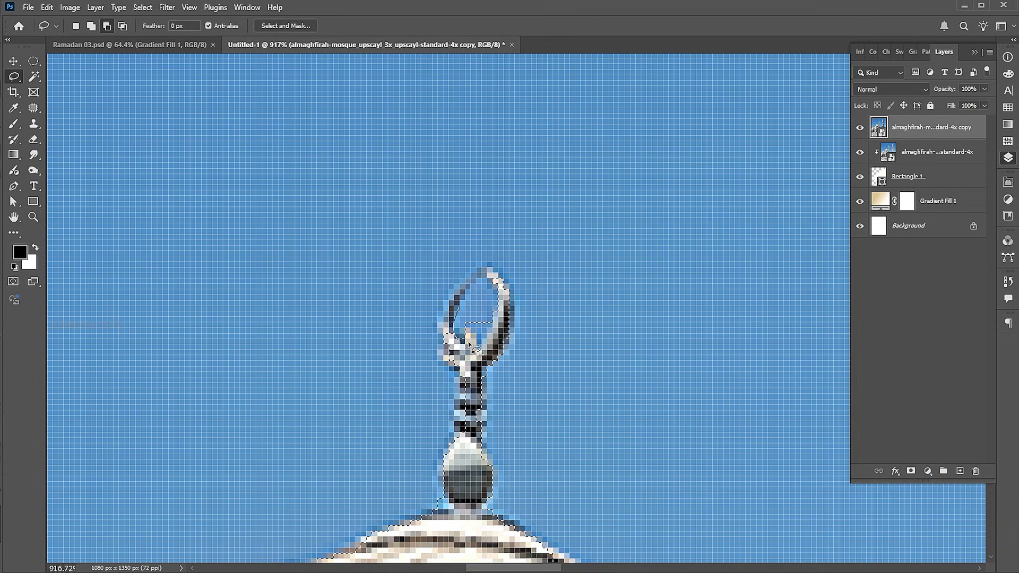
drag(462, 335, 465, 346)
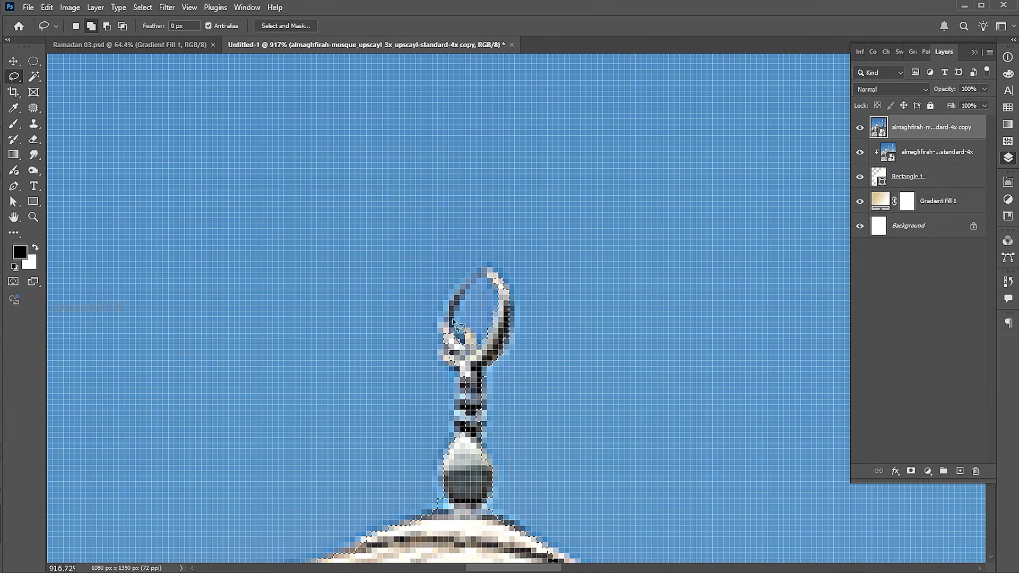
drag(453, 350, 459, 352)
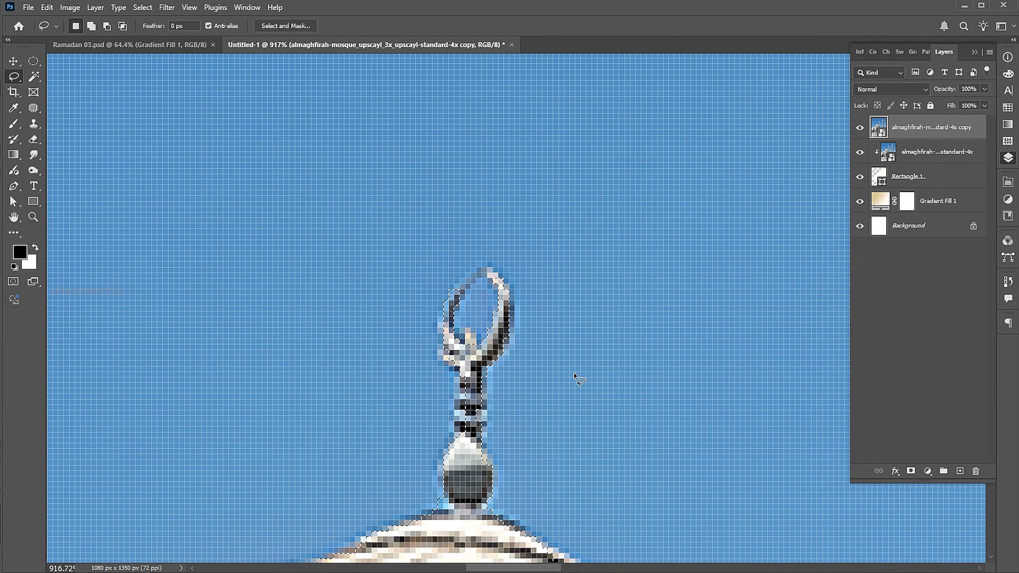
Step: Subtract the blue sky visible through the shorter minaret's arched opening from the selection with the Lasso tool
drag(575, 327, 353, 348)
mouse_move(753, 212)
mouse_down()
mouse_move(512, 306)
mouse_move(328, 264)
mouse_up()
drag(248, 354, 347, 342)
key(alt)
drag(260, 330, 256, 340)
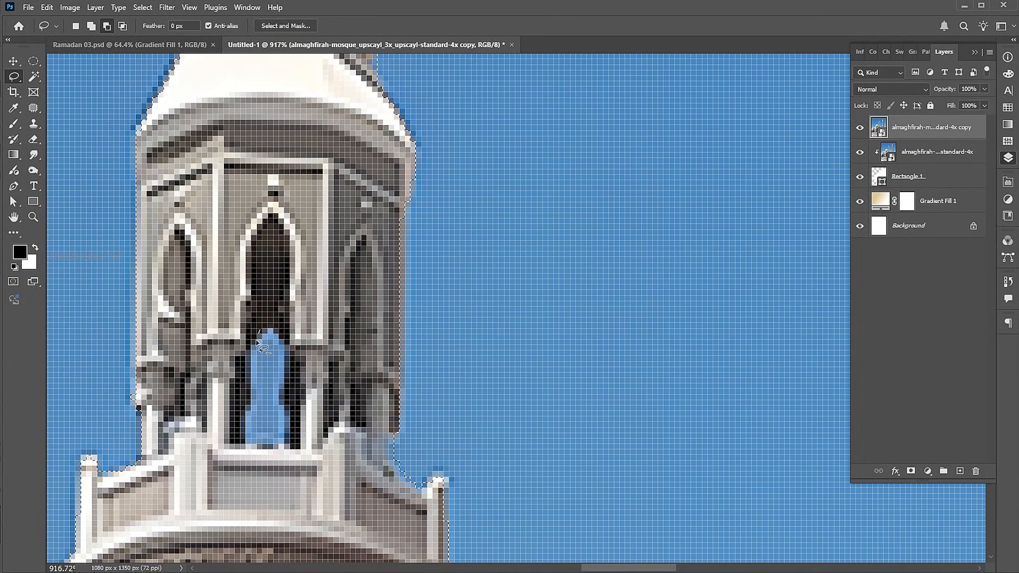
mouse_move(248, 412)
mouse_down()
mouse_move(247, 444)
mouse_move(276, 447)
mouse_move(285, 411)
mouse_up()
drag(261, 330, 259, 334)
Step: Add the crescent finial atop the shorter minaret to the selection with the Lasso tool
drag(322, 270, 352, 508)
drag(345, 159, 355, 483)
drag(365, 208, 358, 345)
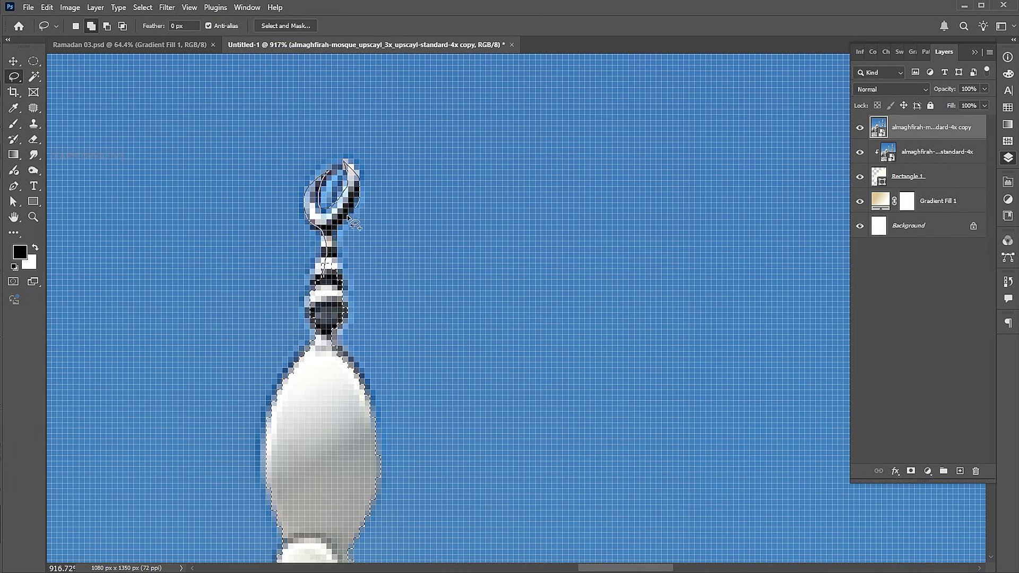
Step: Add the crescent finial atop the taller minaret to the selection with the Lasso tool, subtracting the sky inside its ring
mouse_move(482, 378)
mouse_down()
mouse_move(446, 325)
mouse_move(430, 247)
mouse_up()
drag(594, 254, 580, 364)
drag(589, 245, 568, 357)
drag(527, 244, 539, 300)
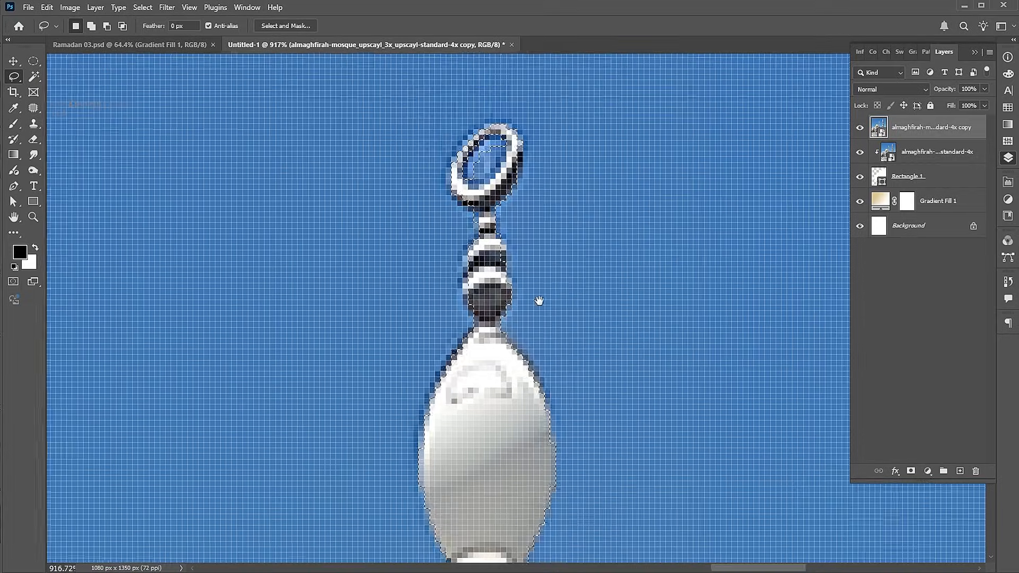
key(alt)
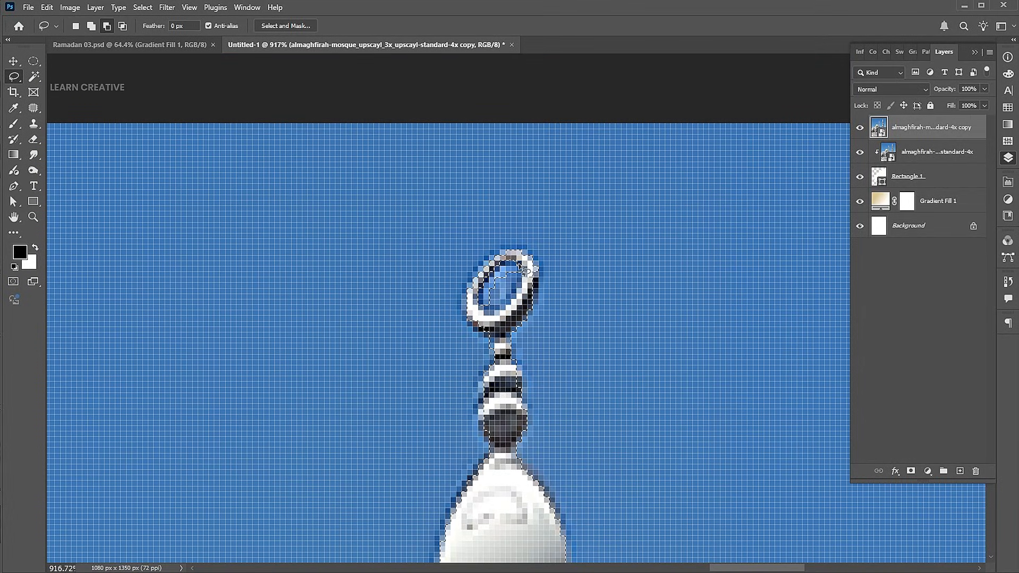
mouse_move(528, 287)
mouse_down()
mouse_move(494, 316)
mouse_move(487, 300)
mouse_up()
Step: Mask the mosque copy layer with the refined mosque selection
key(ctrl+0)
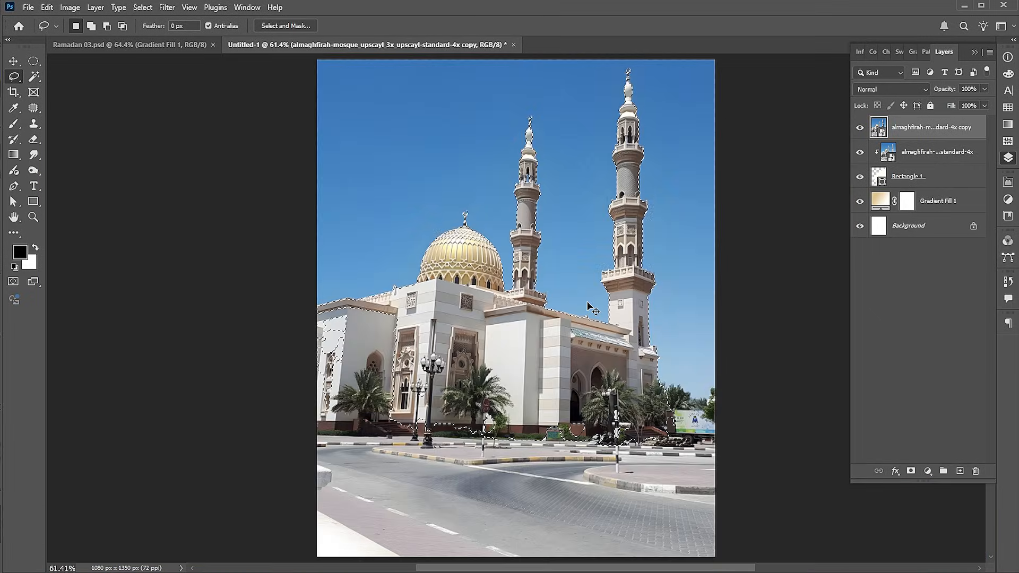
key(v)
click(910, 471)
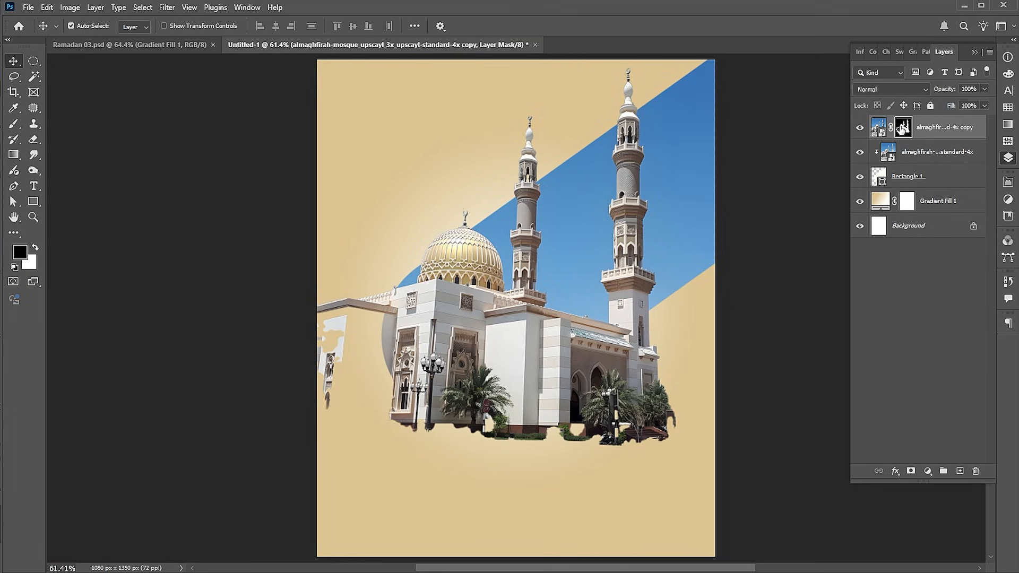
Step: Paint black on the mosque copy's mask with a soft brush to hide the building and trees outside the pill's lower edge
click(15, 126)
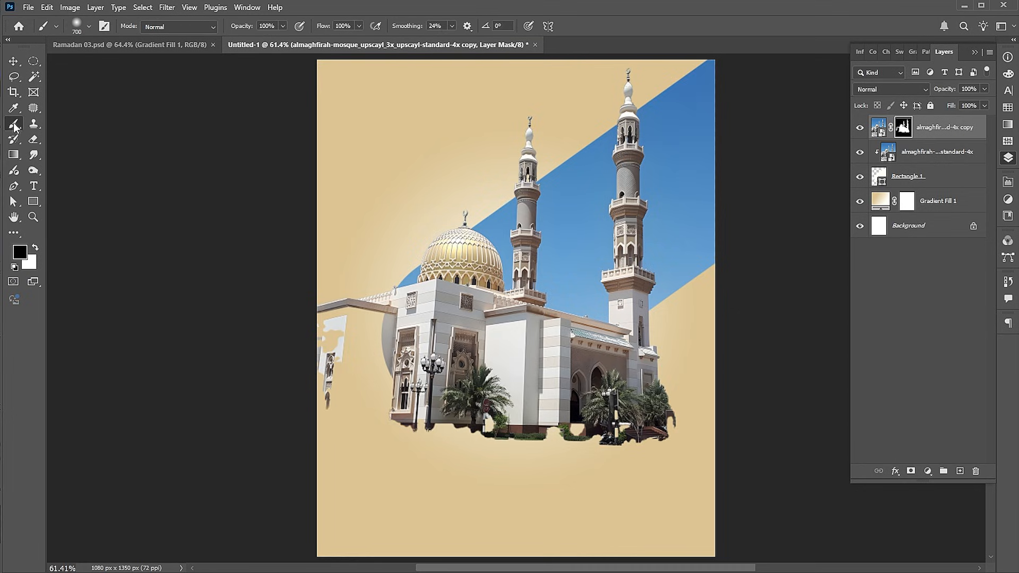
click(89, 28)
click(91, 29)
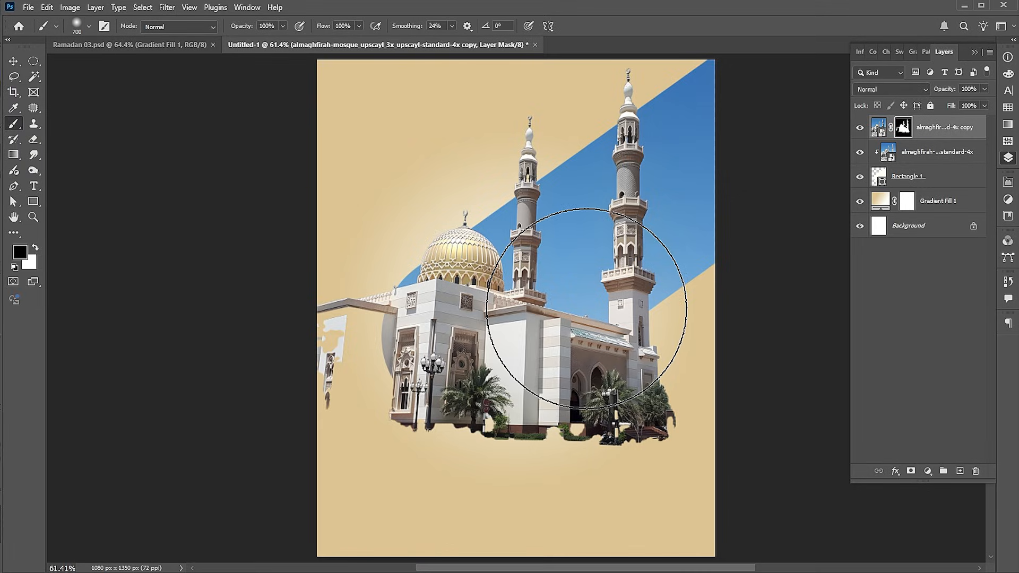
key(bracketleft)
key(bracketleft)
key(bracketleft)
key(bracketleft)
key(bracketleft)
key(bracketleft)
key(bracketleft)
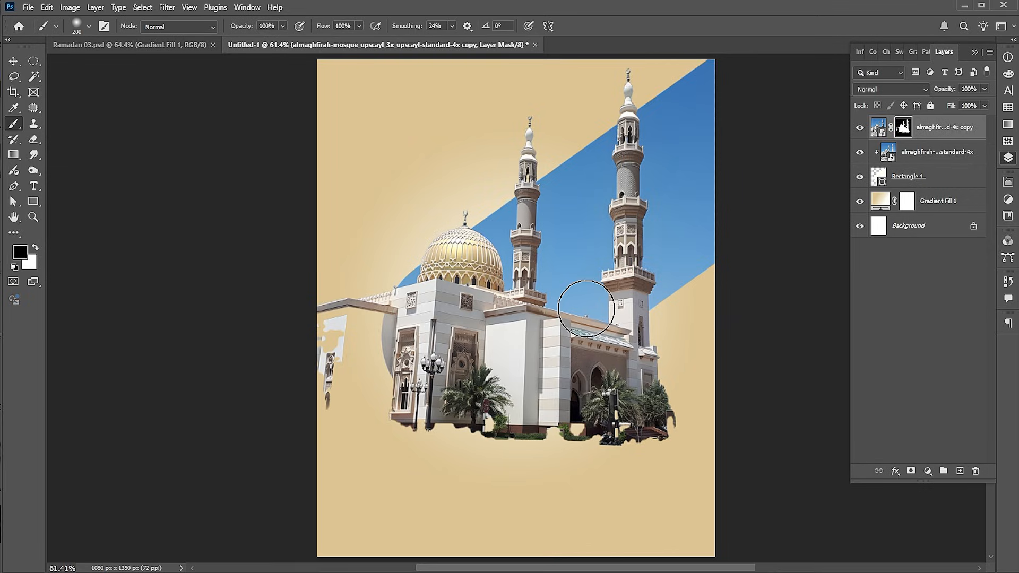
mouse_move(505, 446)
mouse_down()
mouse_move(711, 421)
mouse_move(466, 425)
mouse_move(329, 313)
mouse_move(387, 288)
mouse_move(291, 312)
mouse_move(325, 386)
mouse_move(405, 405)
mouse_move(341, 398)
mouse_move(318, 425)
mouse_move(331, 381)
mouse_move(555, 423)
mouse_move(651, 386)
mouse_move(714, 387)
mouse_move(659, 323)
mouse_move(684, 302)
mouse_move(666, 311)
mouse_move(666, 269)
mouse_up()
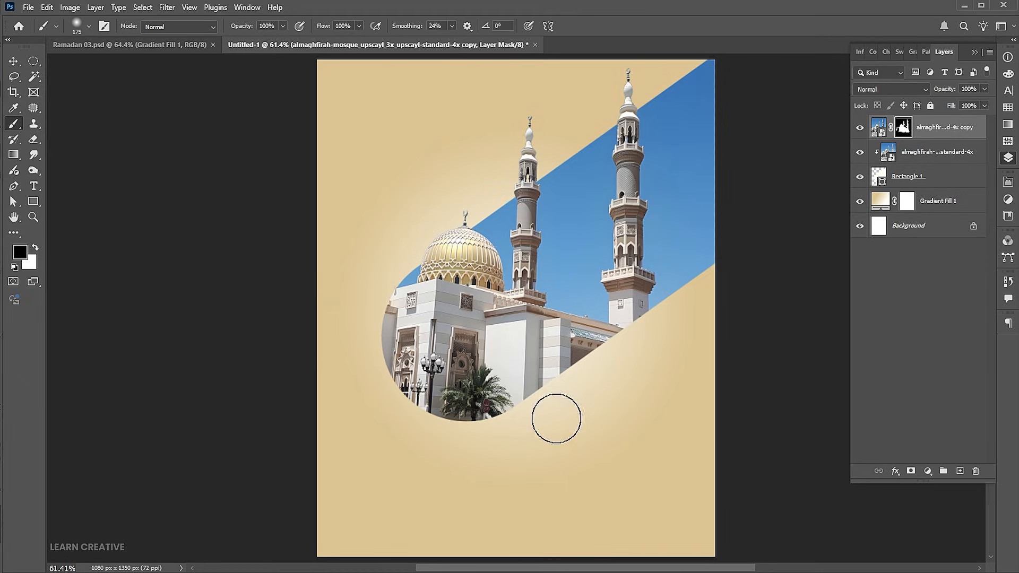
key(v)
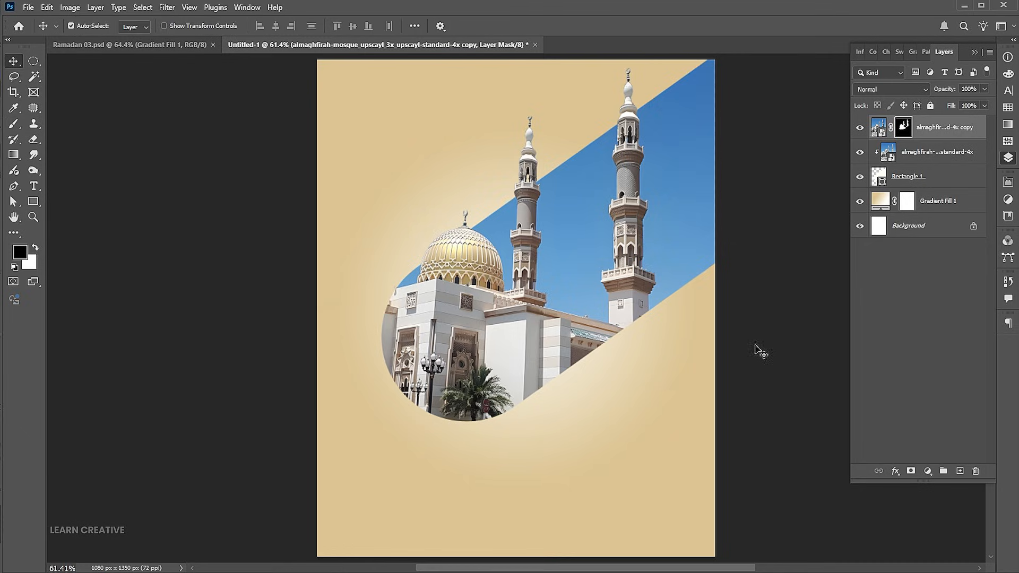
Step: Create a new layer above Gradient Fill 1 and dab one soft black 700 px spot behind the pill's lower part
click(955, 201)
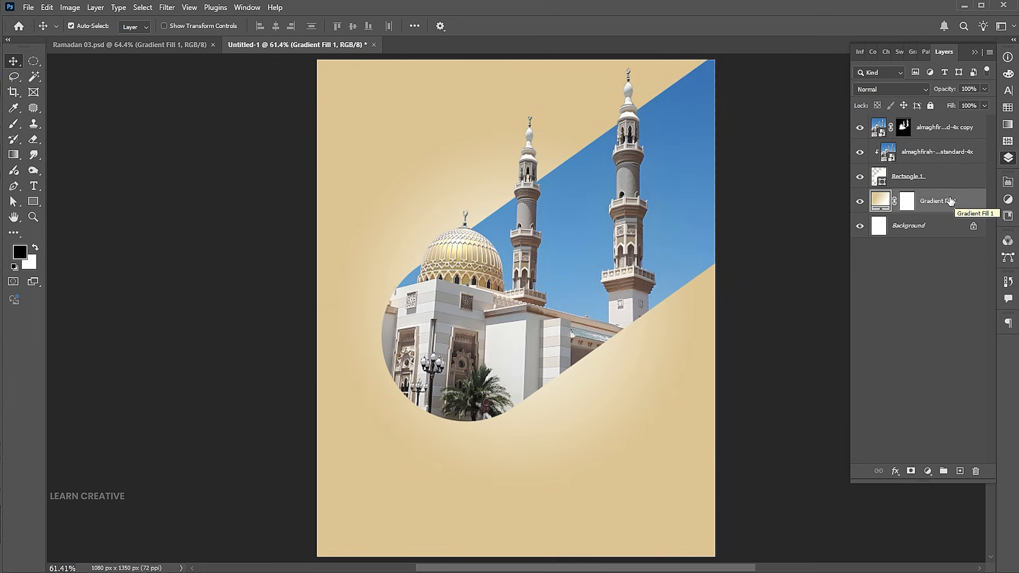
click(14, 125)
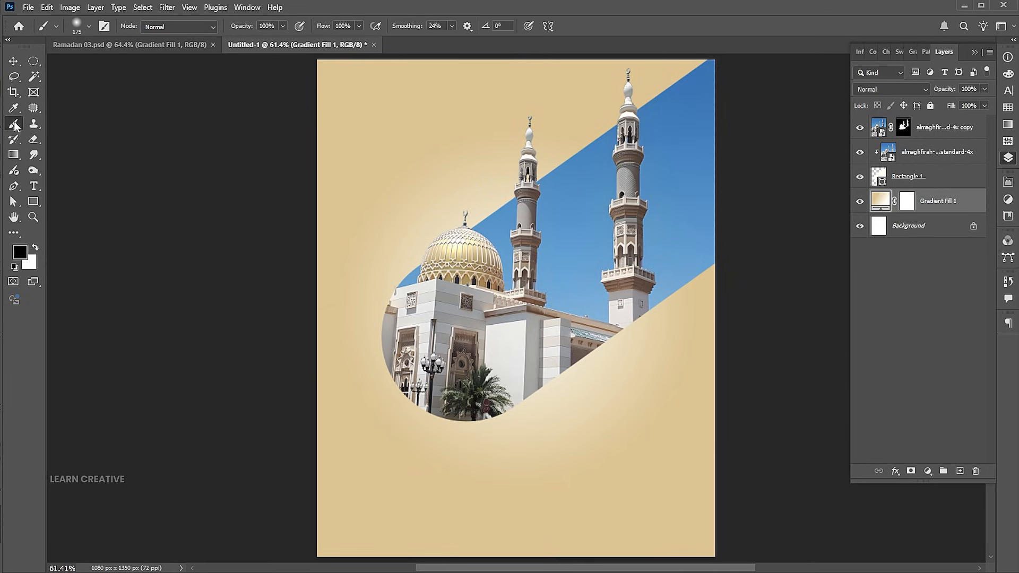
click(90, 26)
click(89, 26)
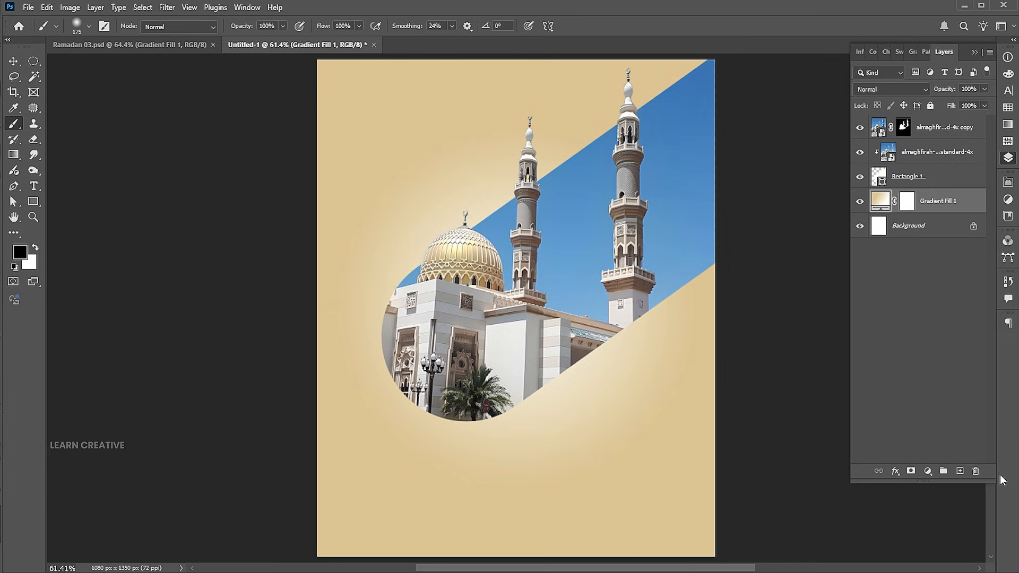
click(960, 471)
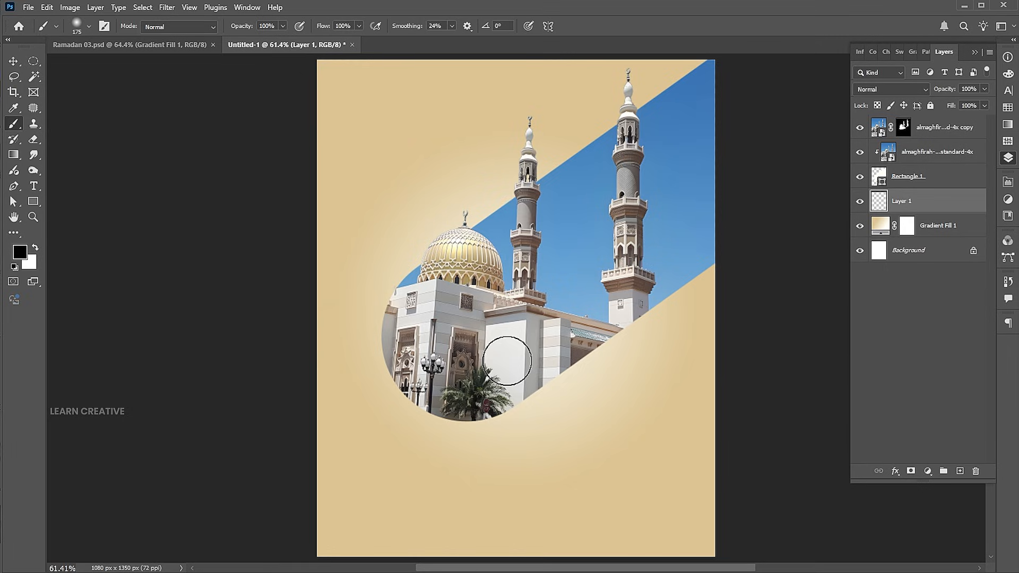
key(bracketright)
key(bracketright)
key(bracketright)
key(bracketright)
key(bracketright)
key(bracketright)
key(bracketright)
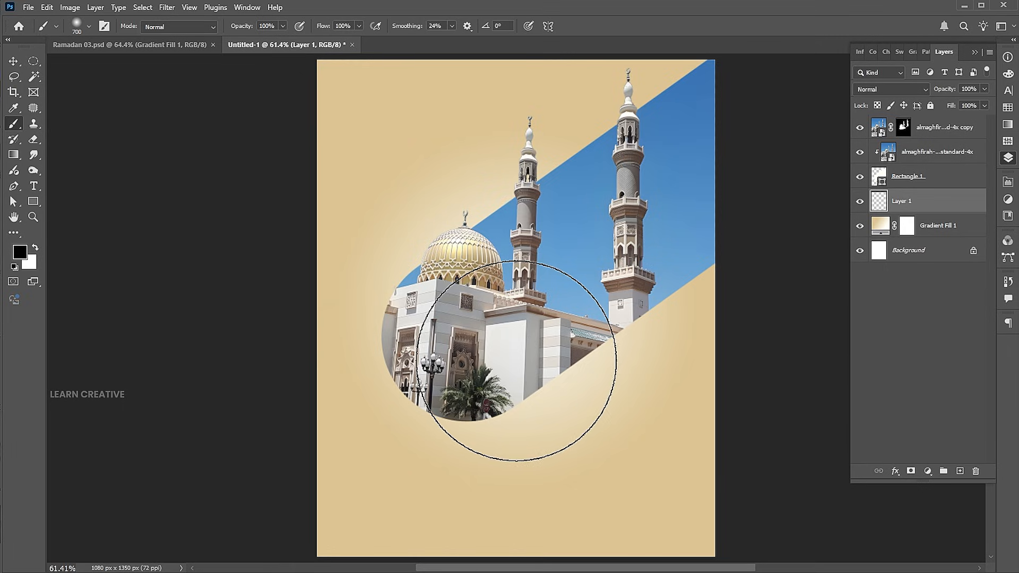
click(519, 360)
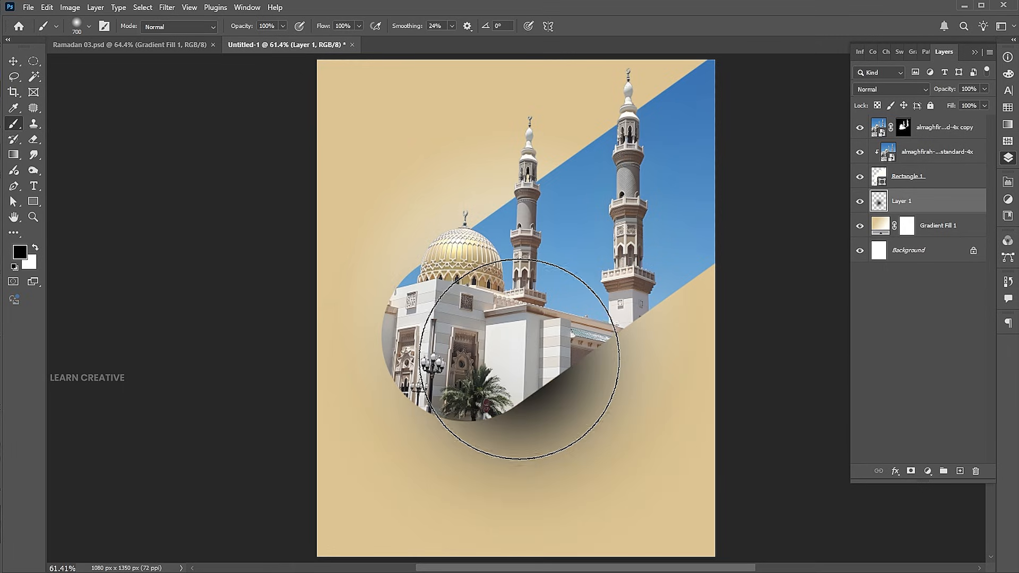
Step: Flatten the black spot into a thin, slightly slanted shadow beneath the pill's rounded end and set its opacity to 70%
click(14, 61)
key(ctrl+t)
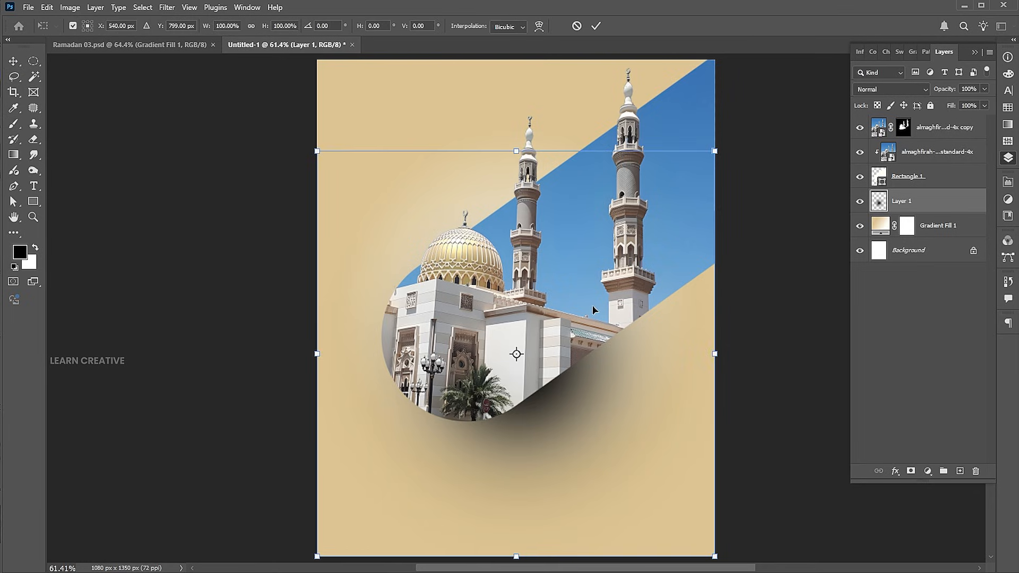
drag(514, 151, 516, 333)
drag(582, 368, 580, 428)
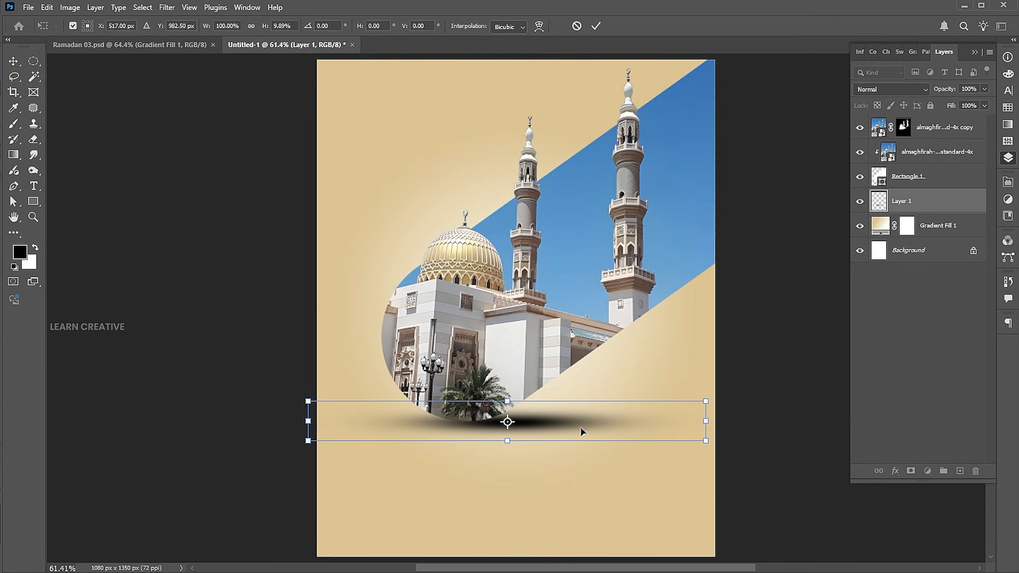
drag(509, 401, 508, 409)
drag(705, 423, 645, 406)
key(Return)
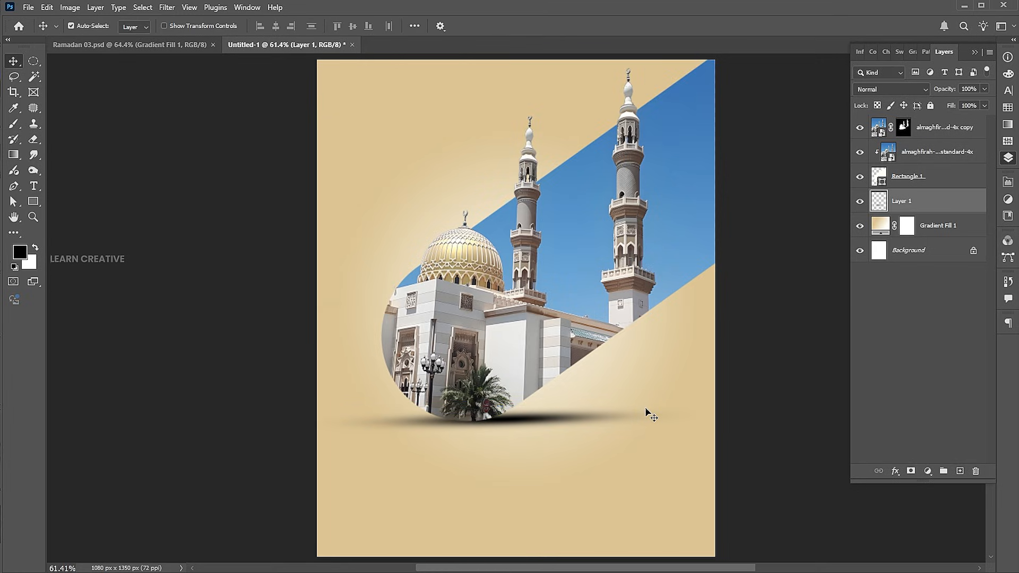
click(969, 90)
text(70)
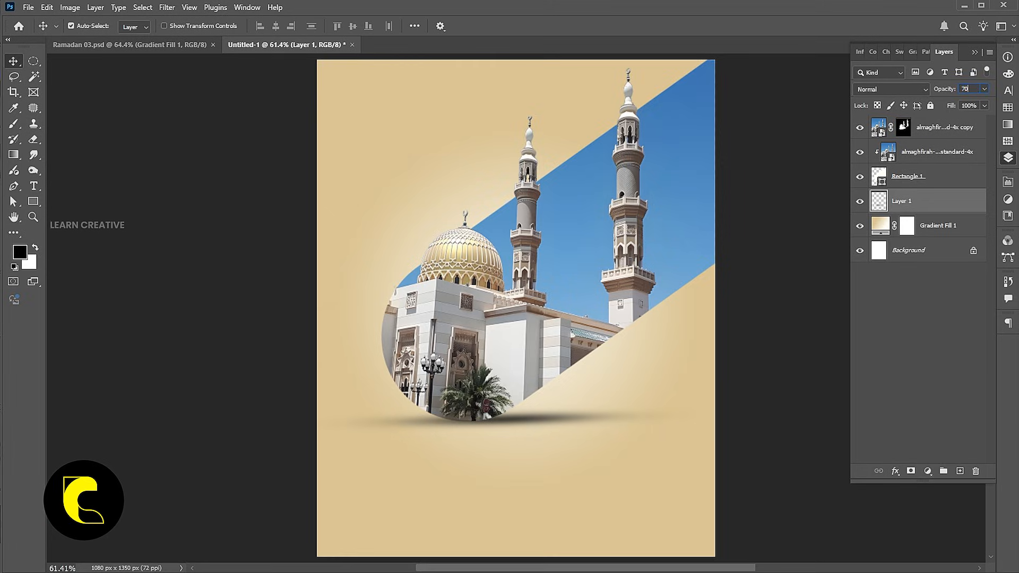
Step: Add a layer mask to the shadow and paint out its left end with a smaller soft black brush
click(911, 471)
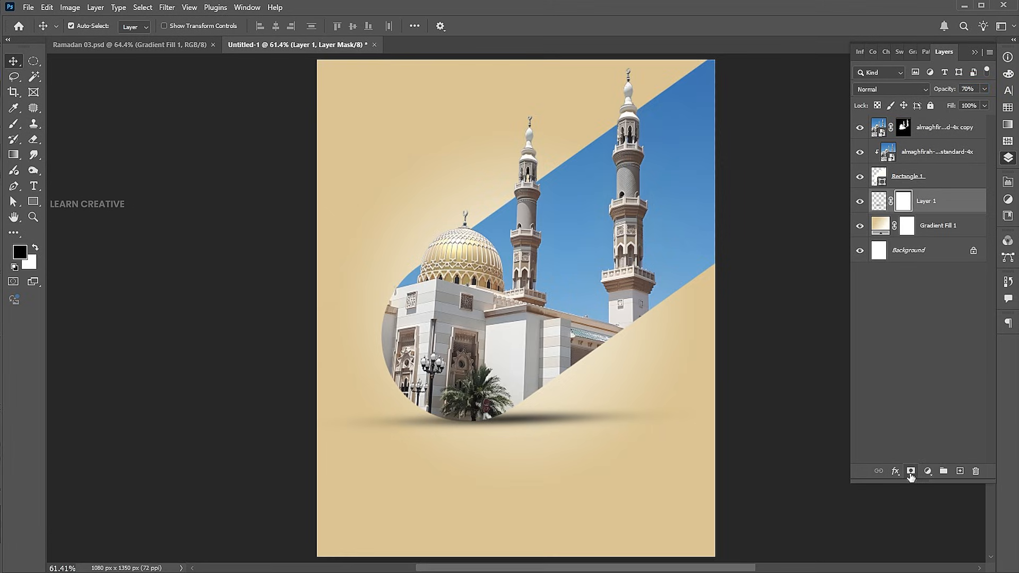
click(13, 124)
key(bracketleft)
key(bracketleft)
key(bracketleft)
key(bracketleft)
key(bracketleft)
key(bracketleft)
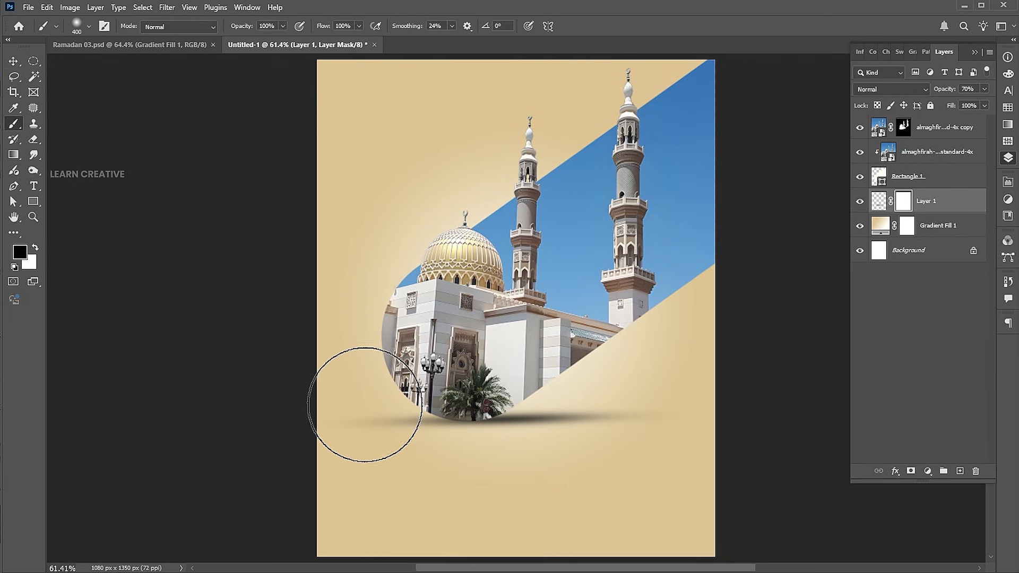
mouse_move(350, 407)
mouse_down()
mouse_move(406, 428)
mouse_move(372, 442)
mouse_up()
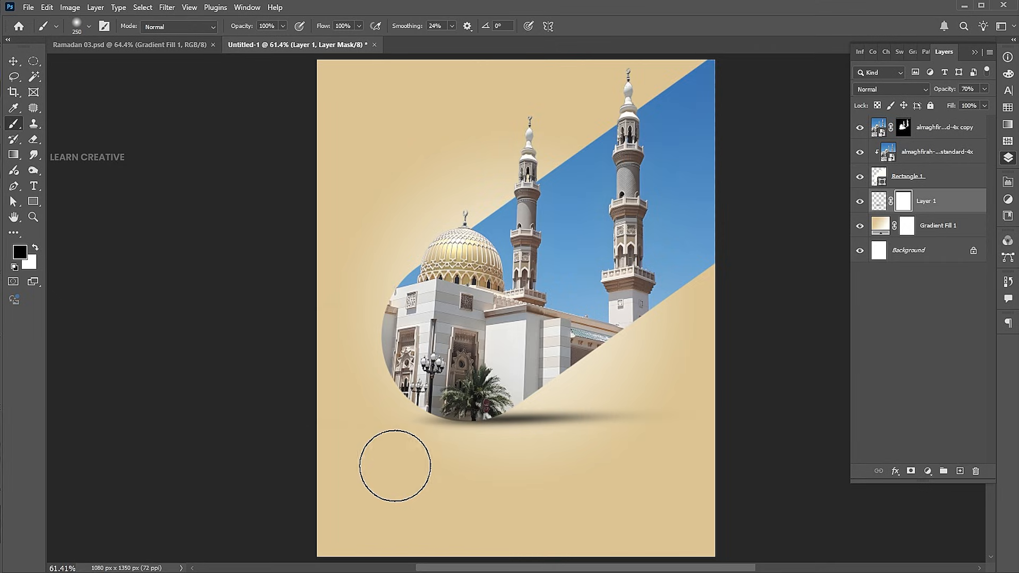
key(v)
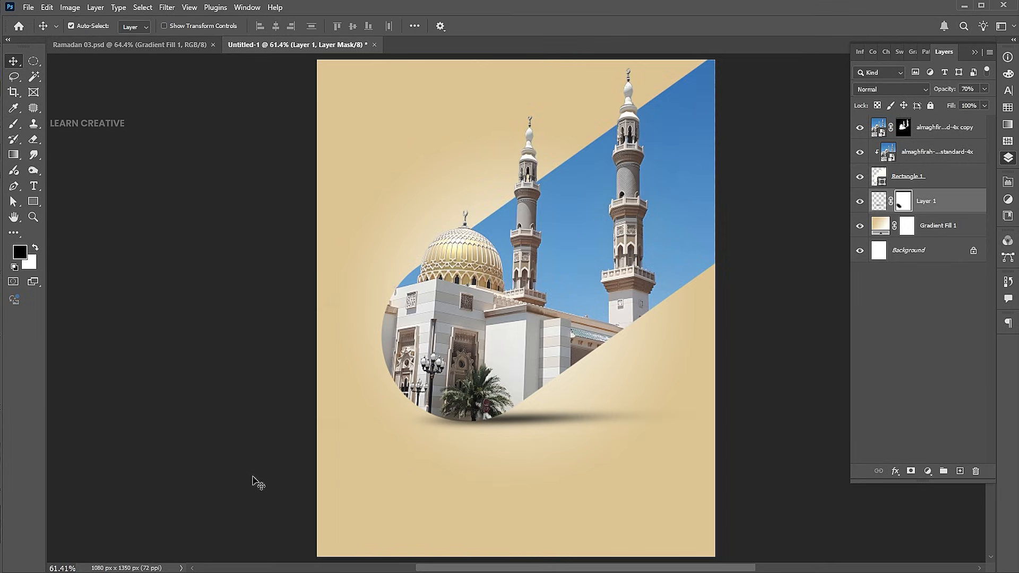
Step: Place the clouds-png-23422 image as an embedded object and move its layer above all the others
click(28, 7)
click(59, 233)
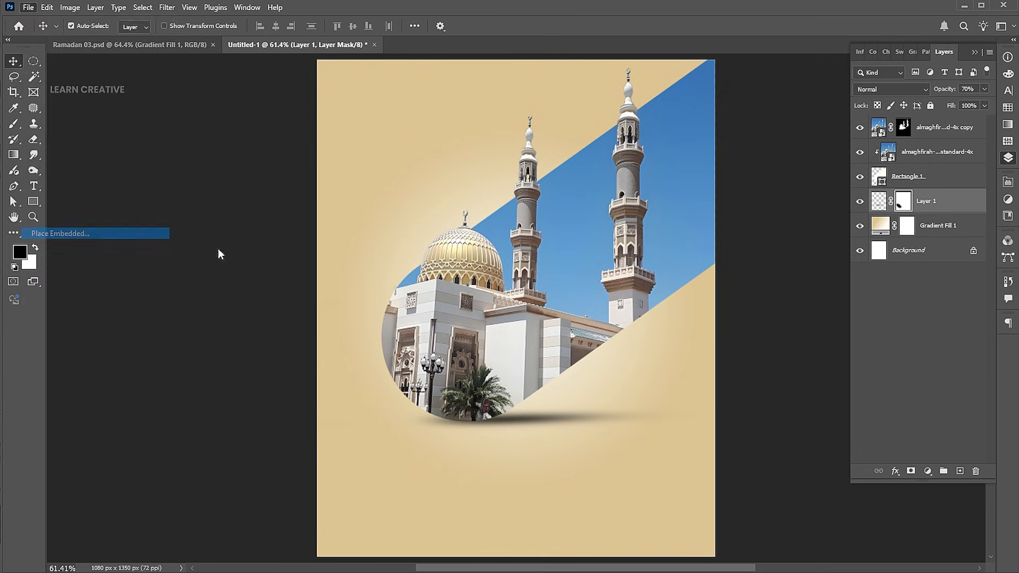
click(270, 102)
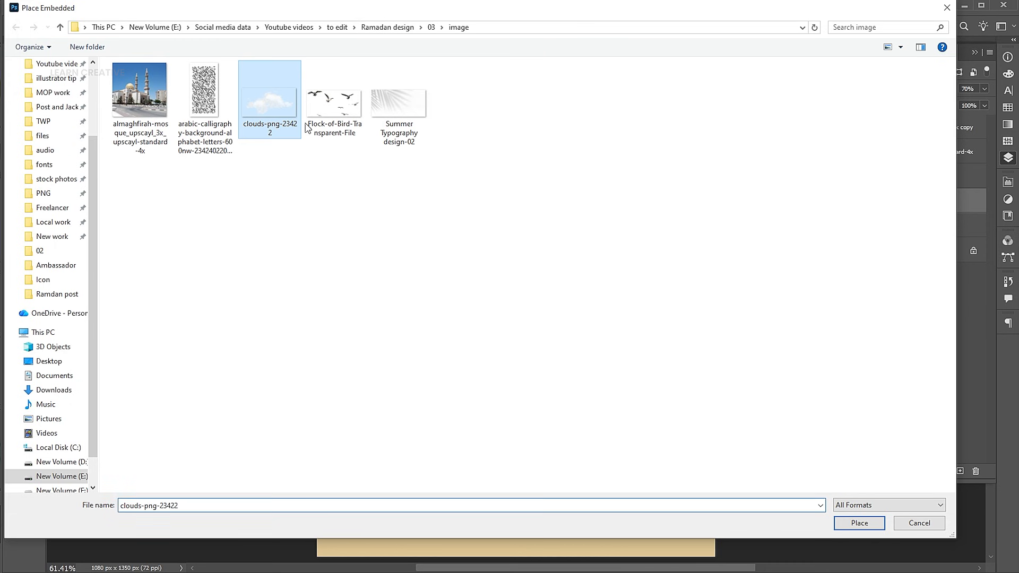
click(855, 523)
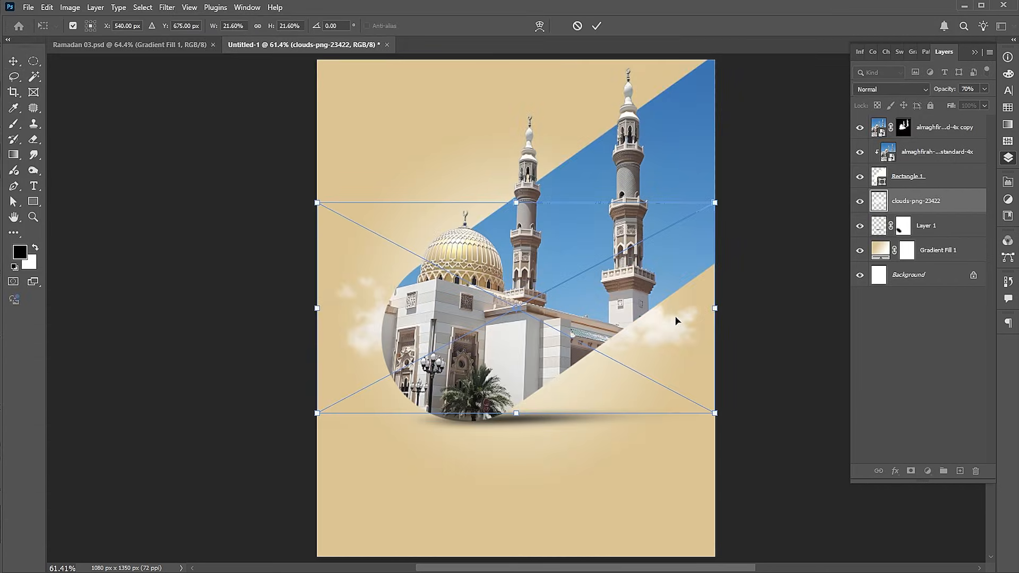
key(Return)
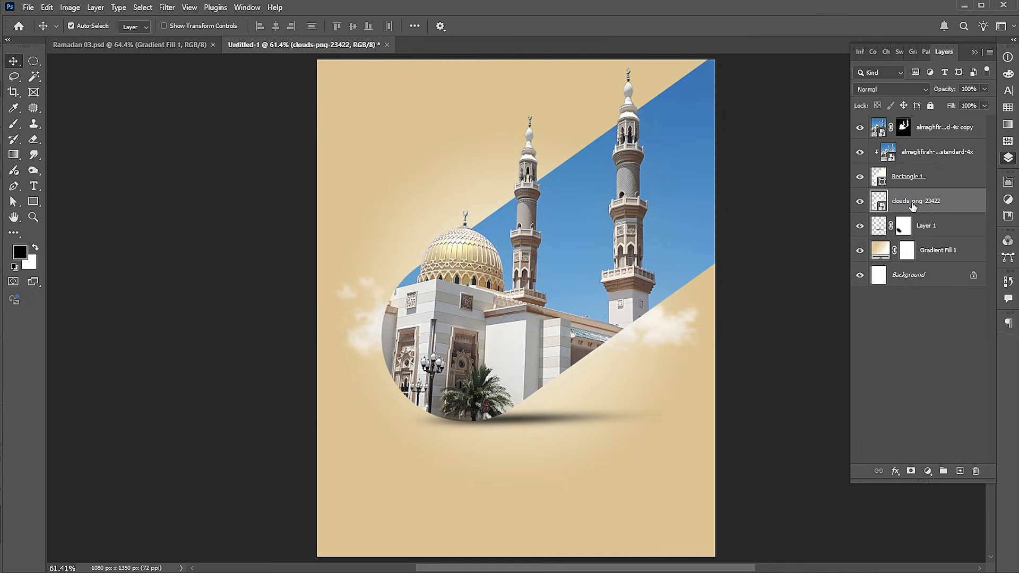
drag(912, 207, 916, 128)
Step: Scale the cloud down and position it over the pill's left edge below the dome
key(ctrl+t)
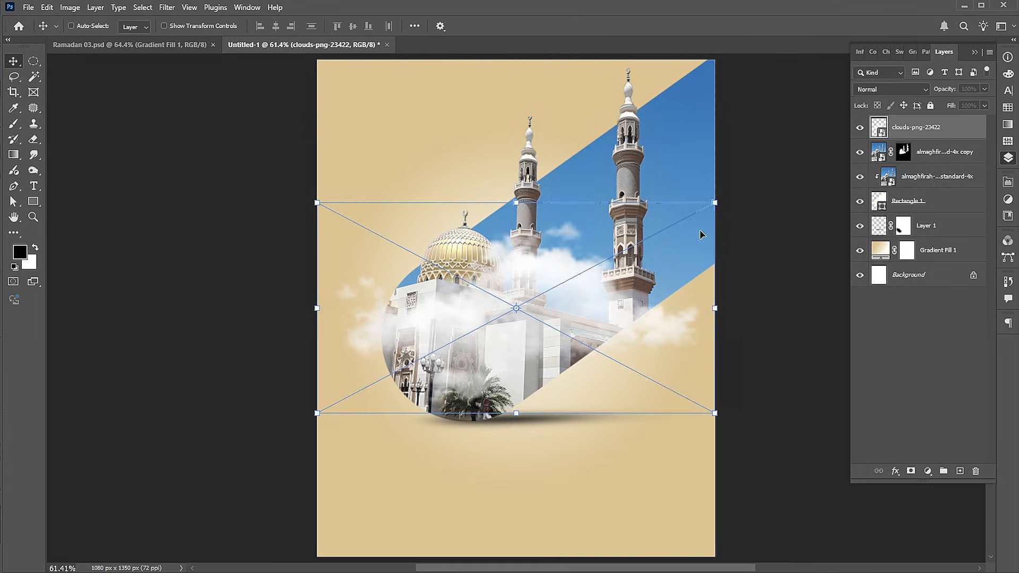
drag(716, 210, 606, 259)
drag(569, 310, 491, 310)
drag(529, 259, 465, 288)
key(Return)
Step: Duplicate the cloud into the sky beside the taller minaret and adjust it with Free Transform
drag(433, 319, 717, 202)
key(ctrl+t)
drag(770, 159, 743, 203)
key(Return)
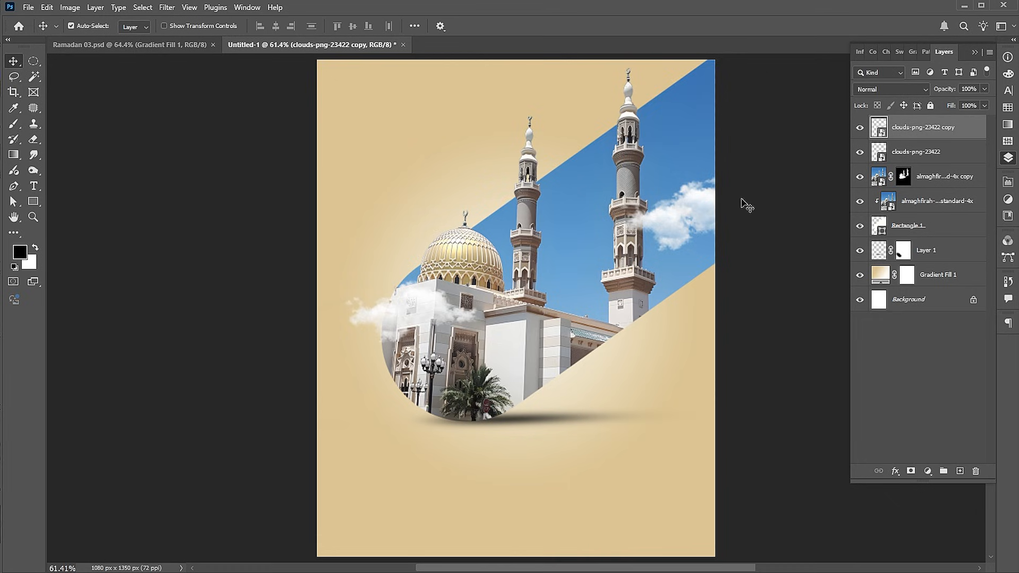
Step: Place the embedded Flock-of-Bird-Transparent-File image and position the birds around the minarets above the dome
click(21, 8)
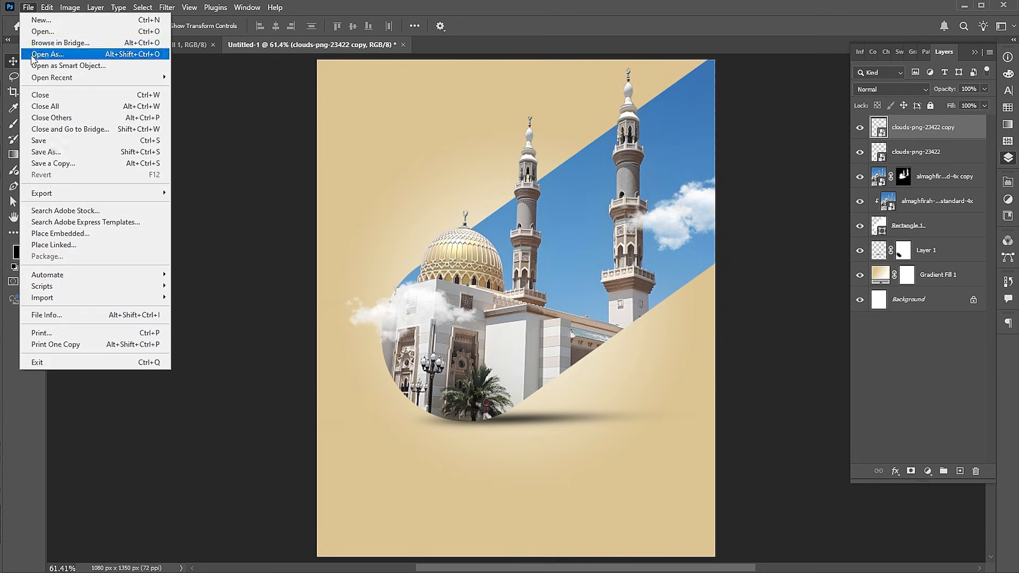
click(58, 233)
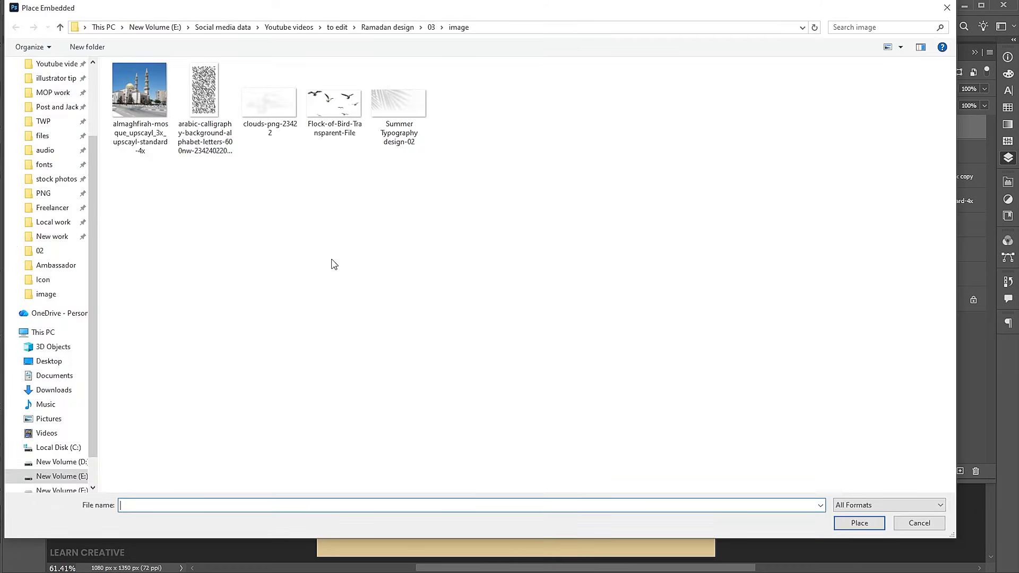
click(344, 118)
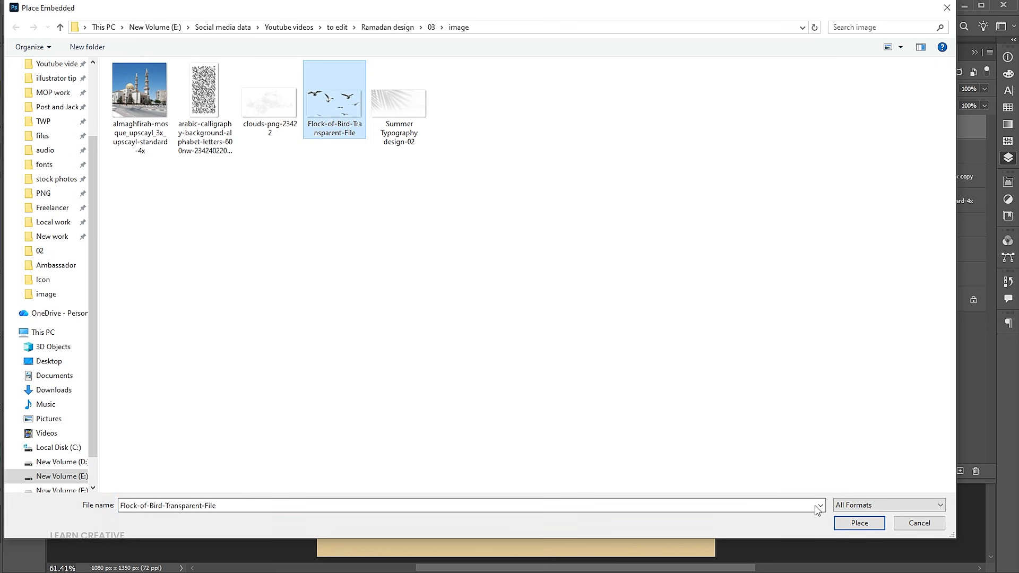
click(853, 522)
drag(556, 298, 559, 217)
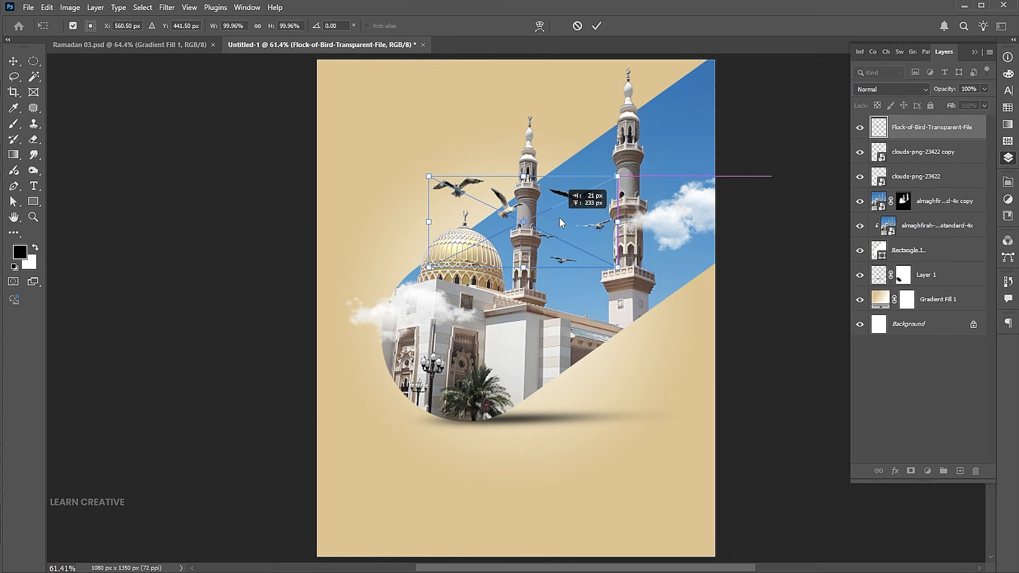
key(Return)
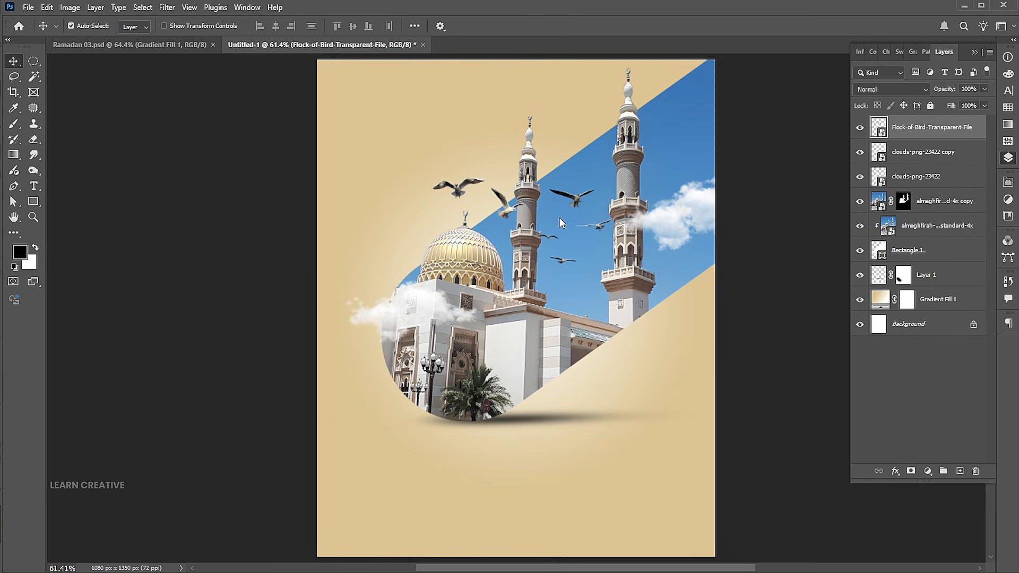
Step: Place the embedded Summer Typography design-02 image, scale it down into the poster's upper-left corner, and set its blend mode to Multiply
click(28, 8)
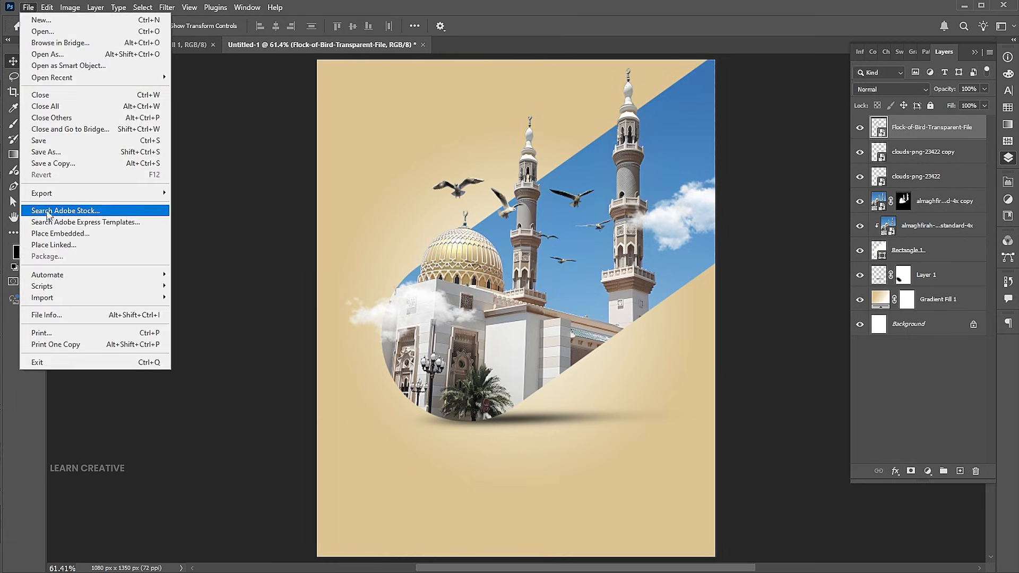
click(48, 233)
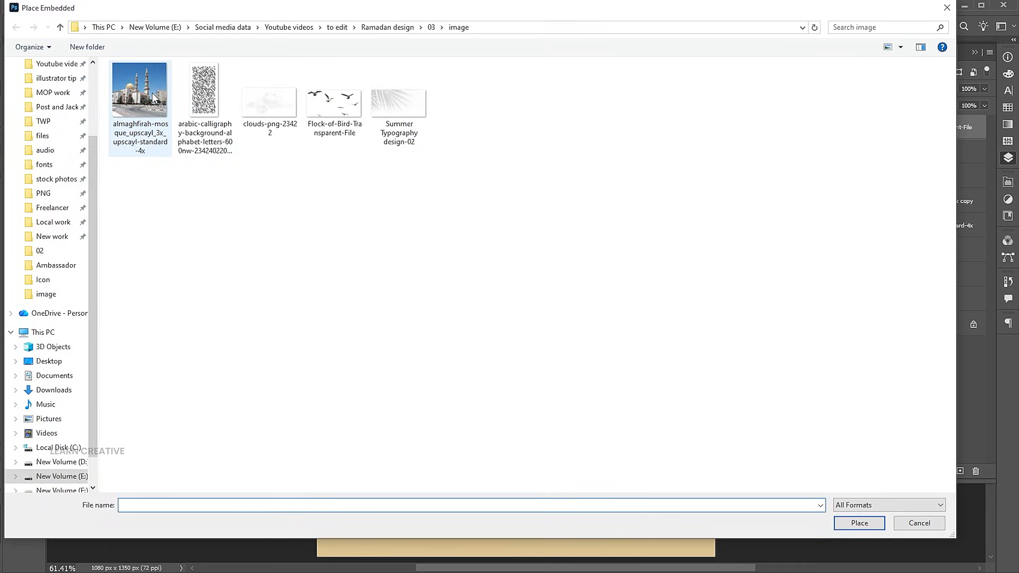
click(398, 95)
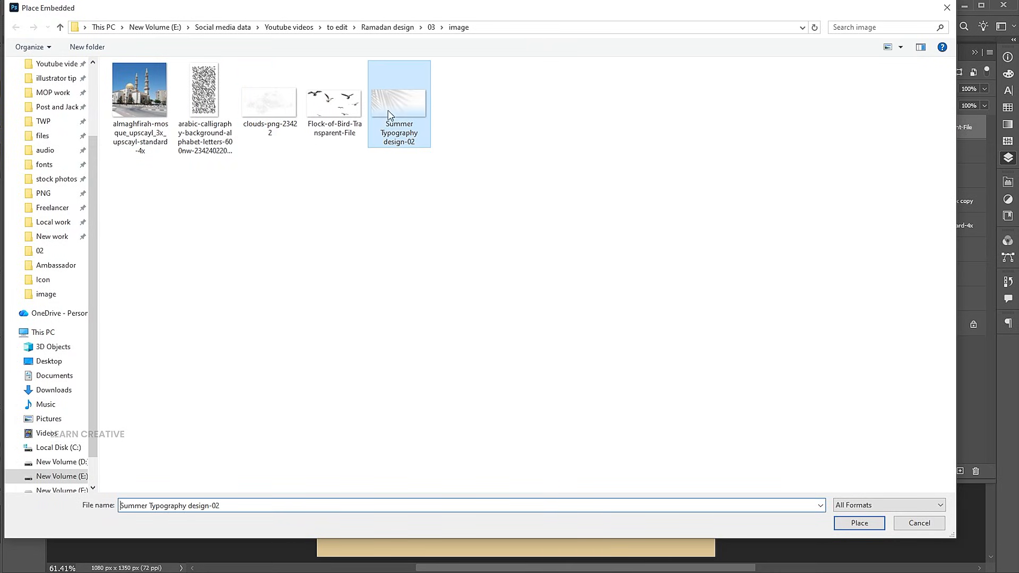
click(859, 523)
drag(546, 287, 531, 131)
drag(694, 248, 593, 197)
key(Return)
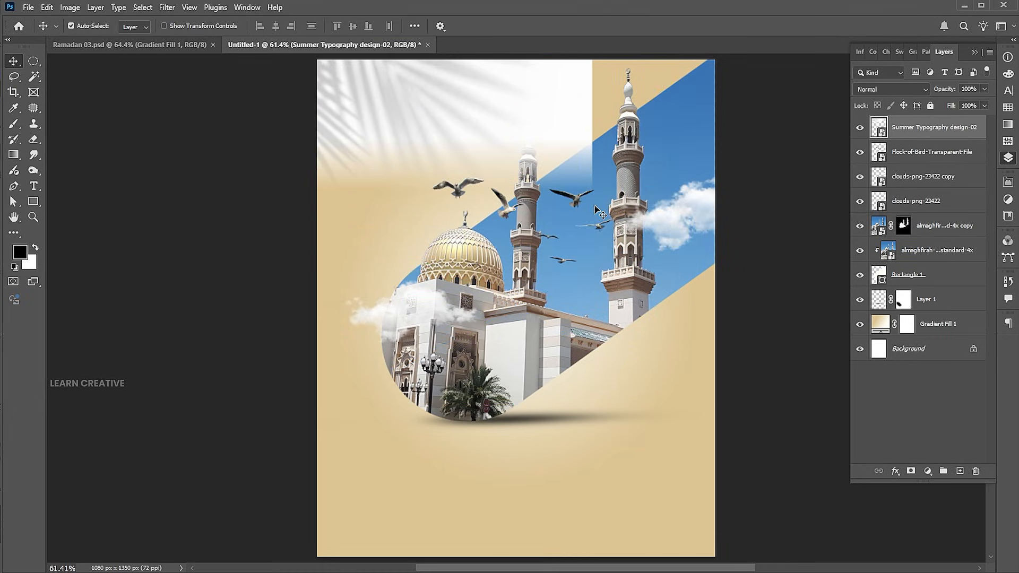
click(883, 90)
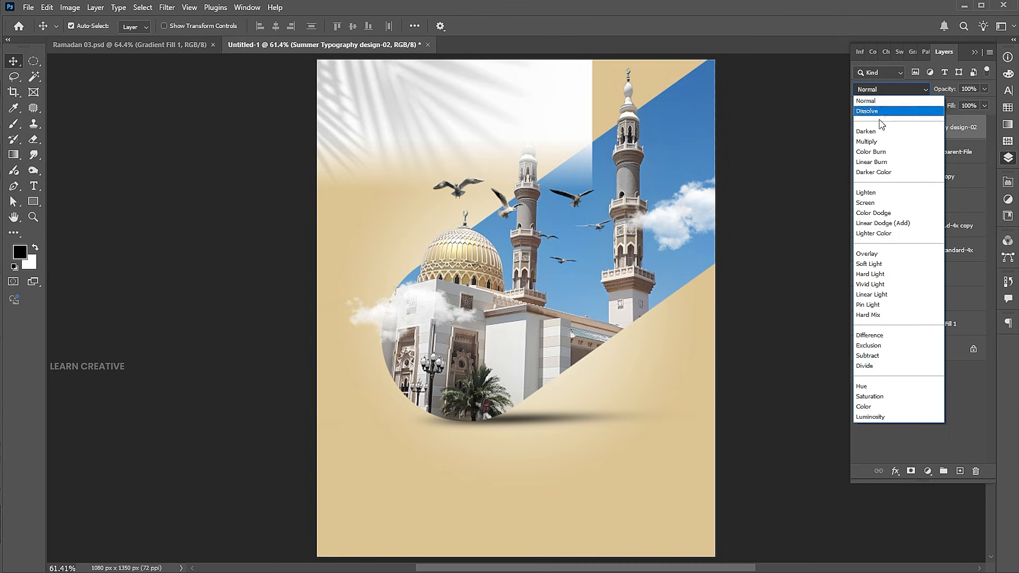
click(873, 142)
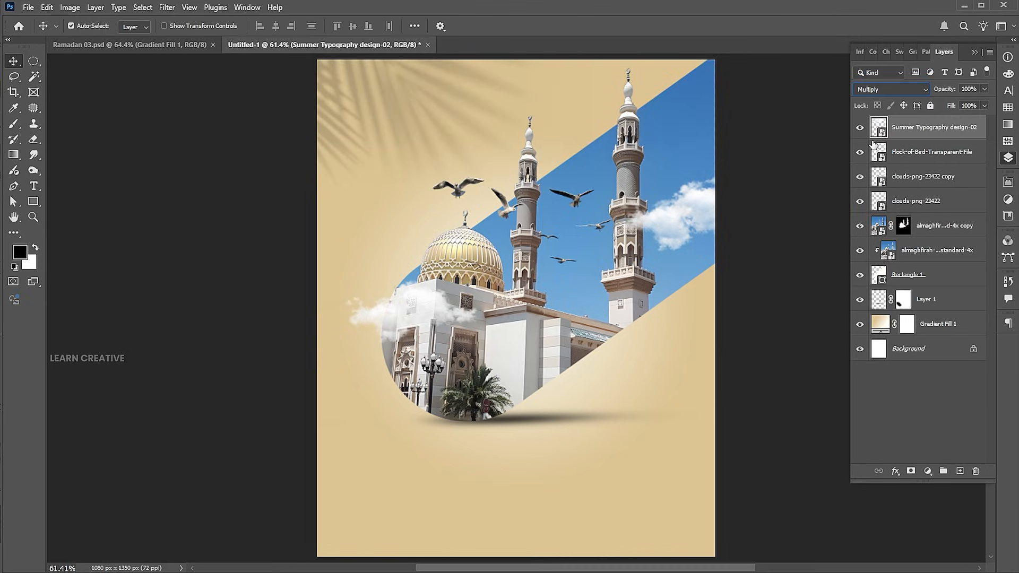
Step: Place the embedded arabic-calligraphy-background image directly above Gradient Fill 1, scale it to about 51% and position it along the poster's right side
click(938, 333)
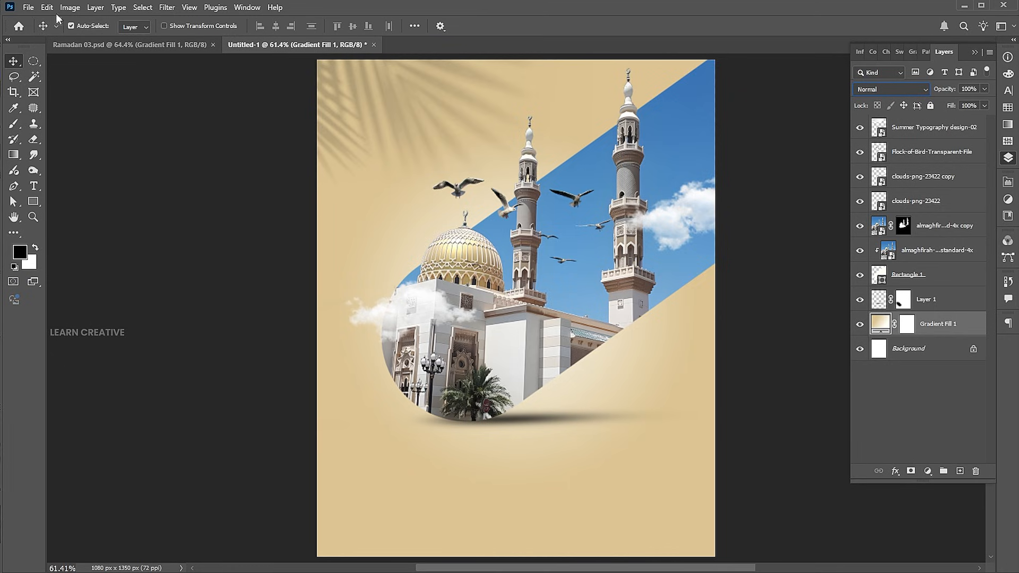
click(27, 7)
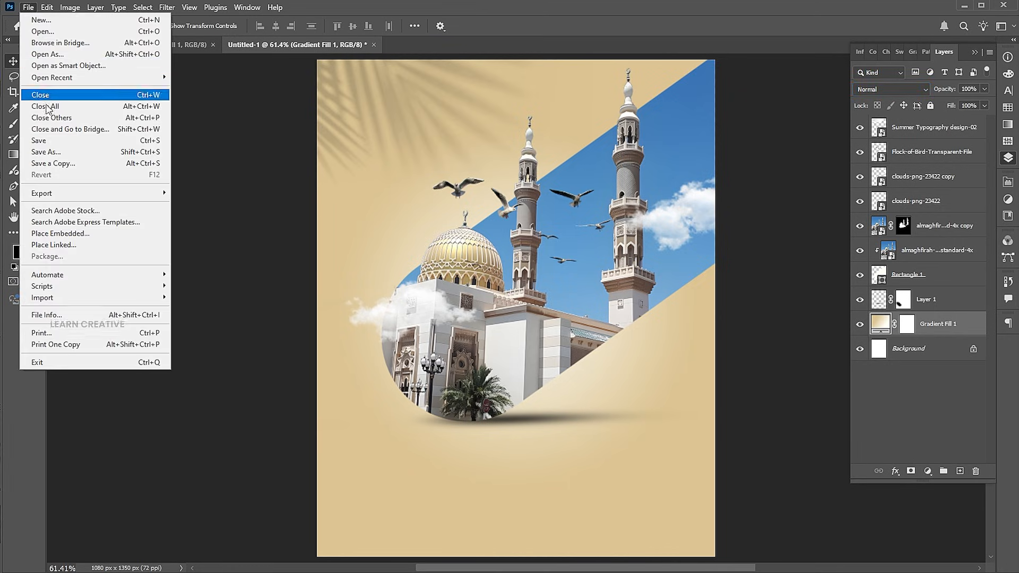
click(45, 234)
click(204, 93)
click(851, 524)
drag(614, 421, 771, 423)
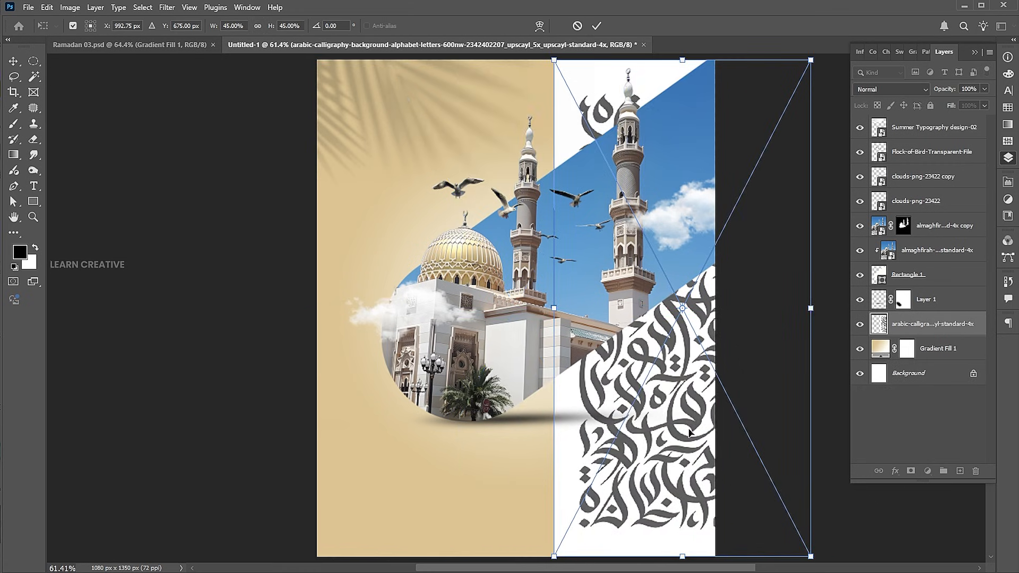
drag(688, 428, 699, 428)
drag(563, 273, 545, 274)
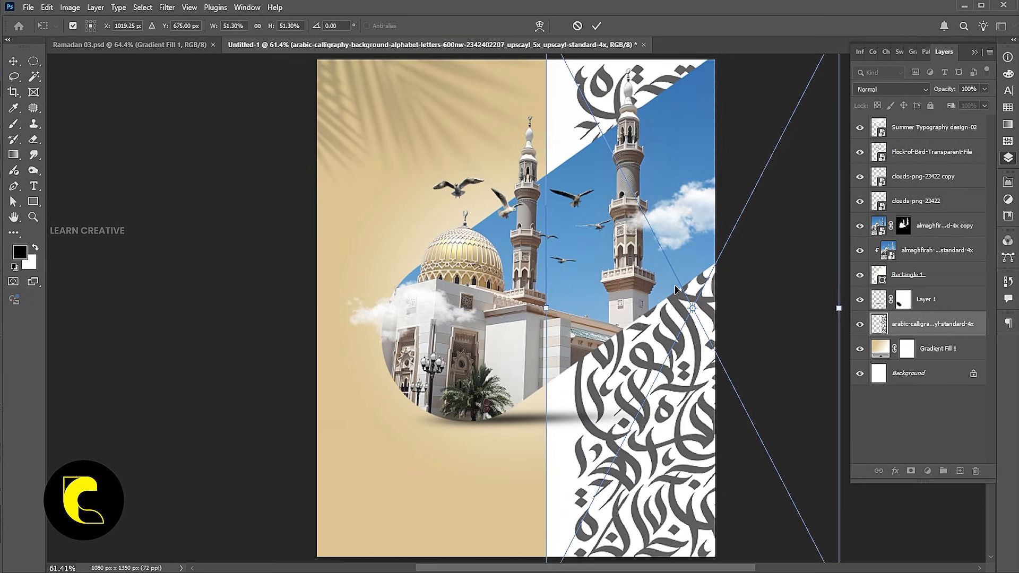
key(Return)
drag(688, 309, 677, 309)
Step: Set the calligraphy layer's blend mode to Multiply and its opacity to 15%
click(891, 89)
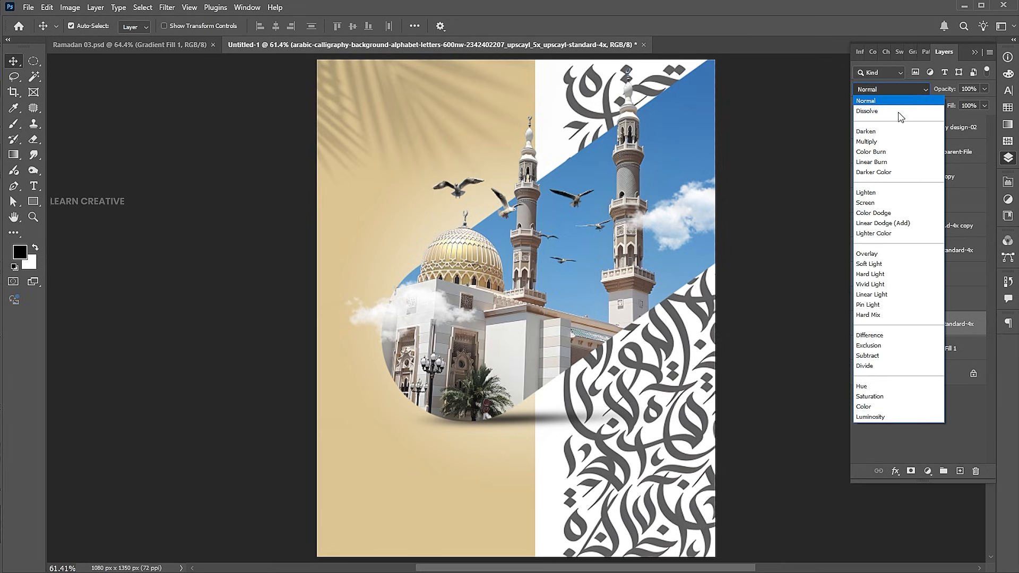
click(878, 139)
key(2)
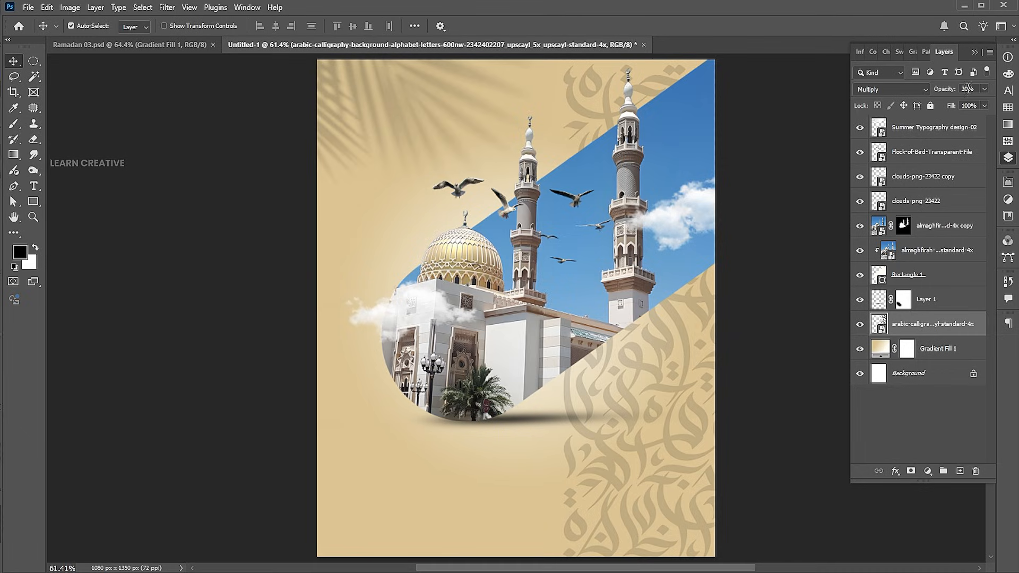
click(935, 88)
text(15)
key(Return)
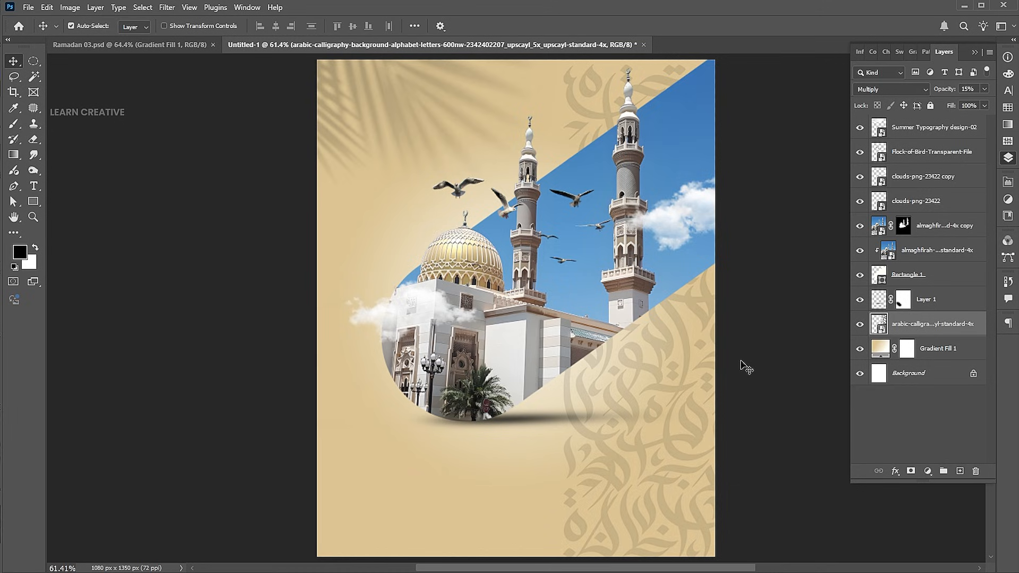
Step: Add the heading text "رمضان كريم" on a new layer above all others and set its font to Amine_mod Bold
click(950, 133)
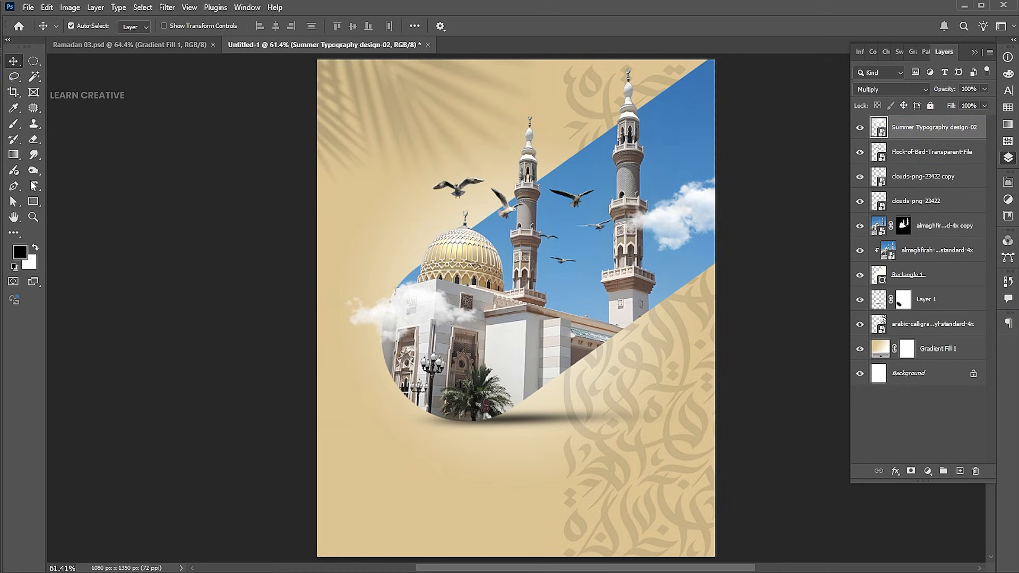
drag(35, 186, 79, 183)
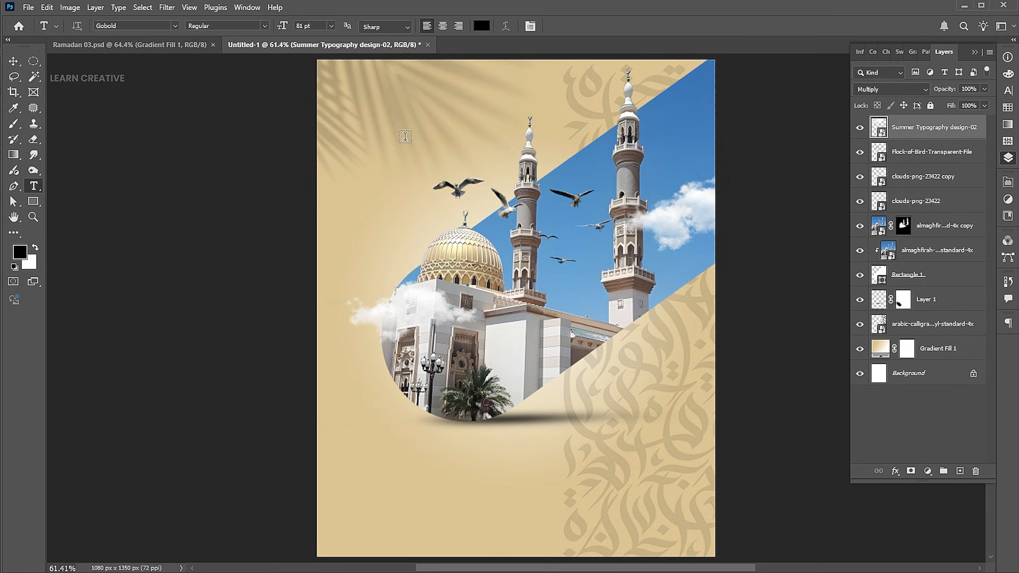
click(405, 136)
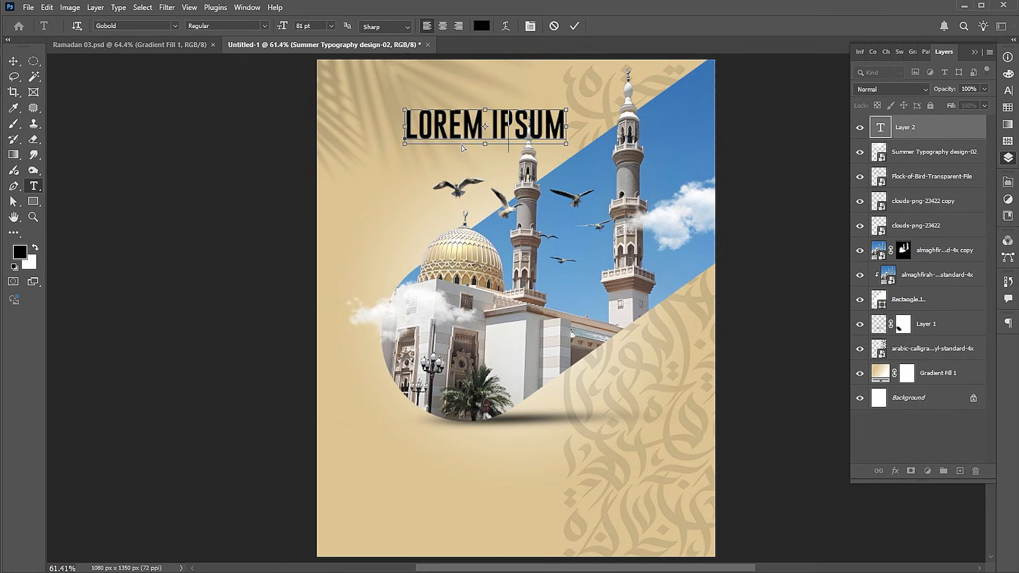
text(رمضان كريم)
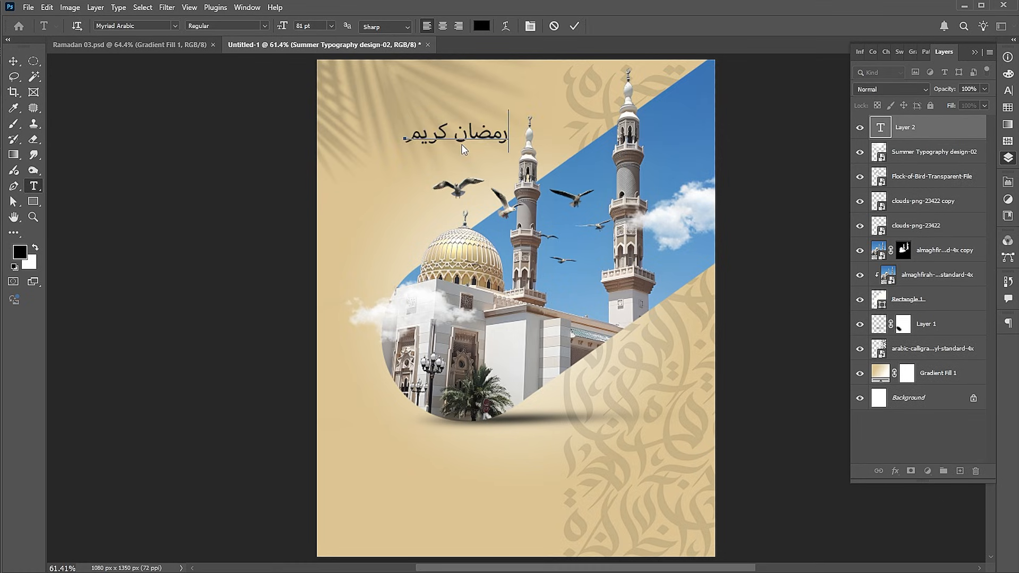
key(ctrl+a)
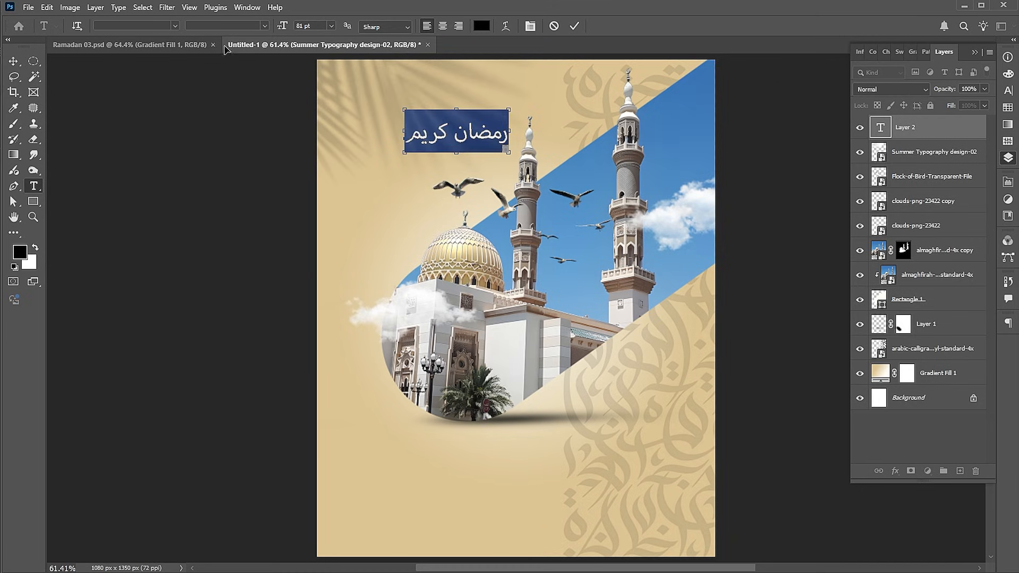
click(174, 26)
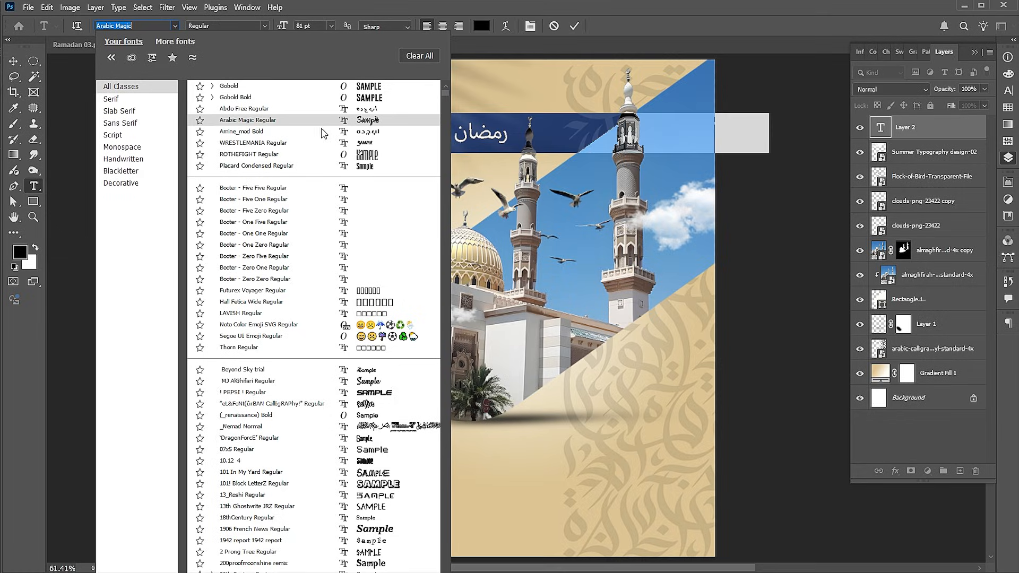
click(313, 133)
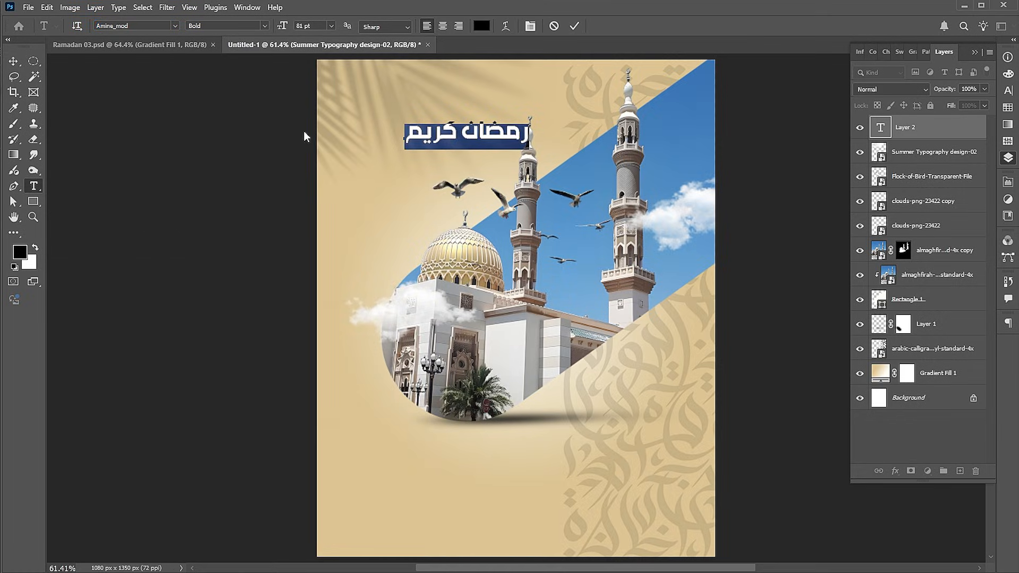
Step: Break the Arabic heading into two lines between its words and colour all of its text white
click(462, 132)
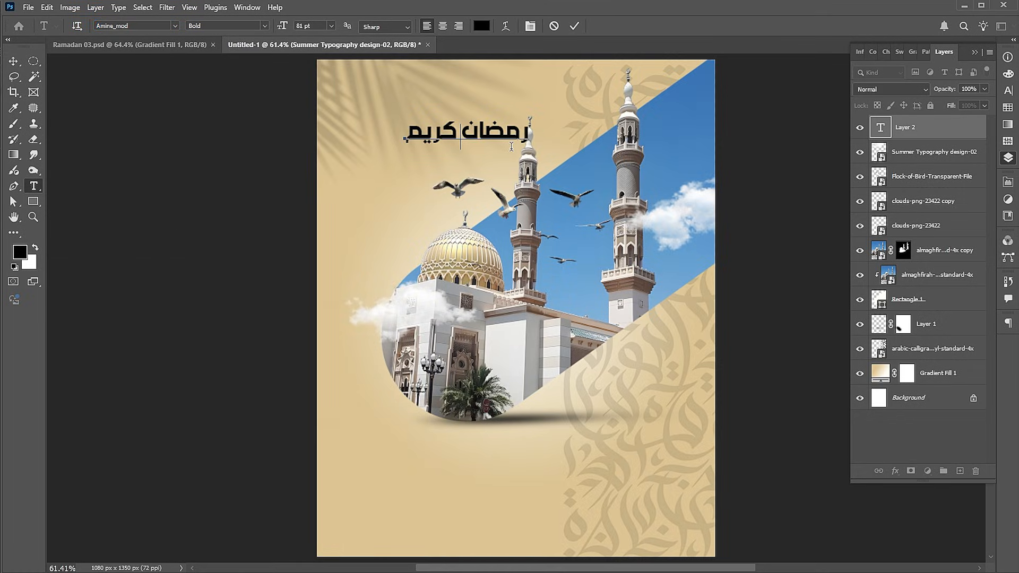
key(Return)
key(ctrl+a)
click(480, 24)
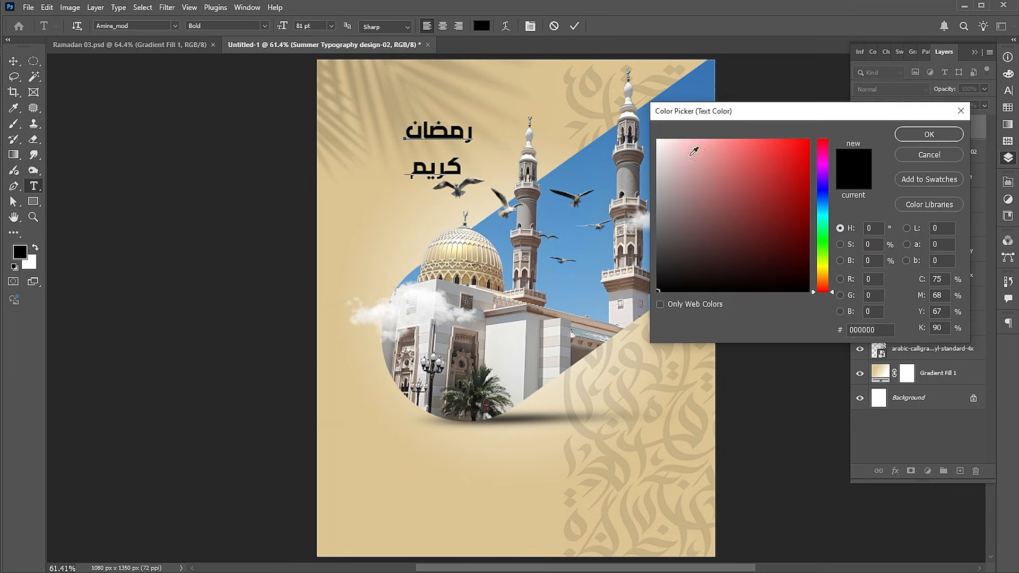
drag(695, 151, 657, 139)
click(911, 131)
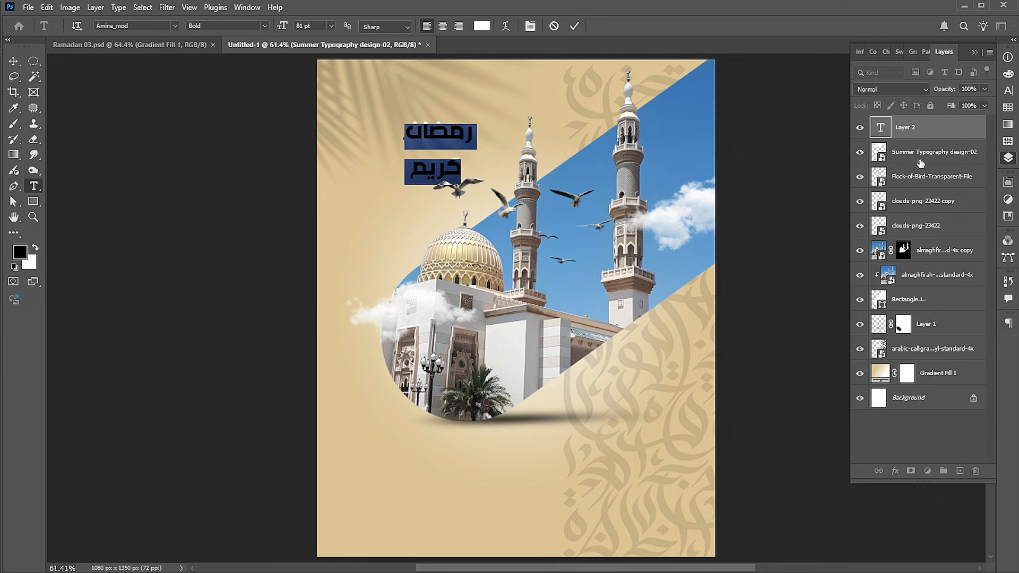
Step: Tighten the heading's line spacing by setting the leading to 54 pt
click(1009, 90)
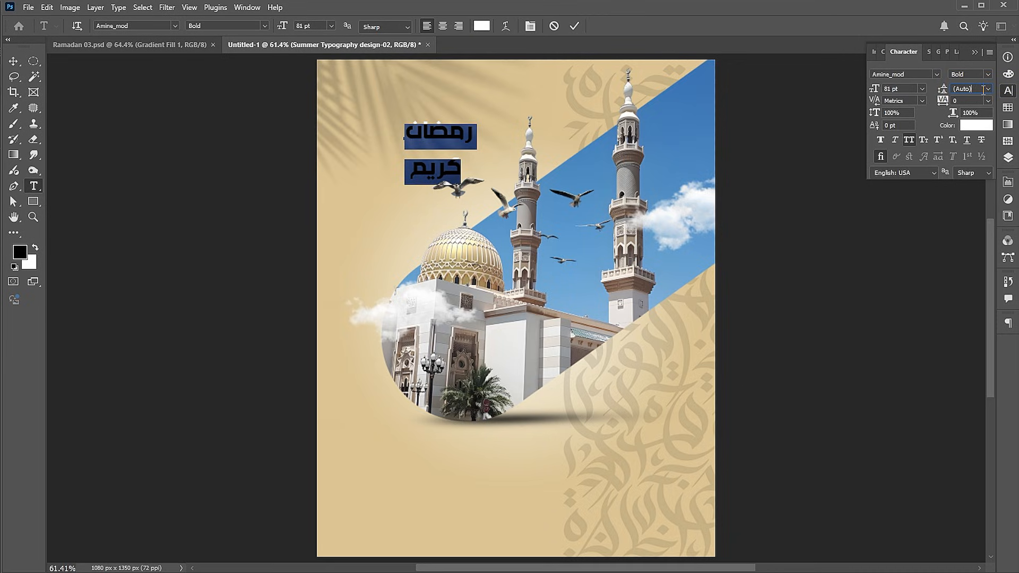
scroll(983, 91, down, 5)
scroll(983, 91, down, 9)
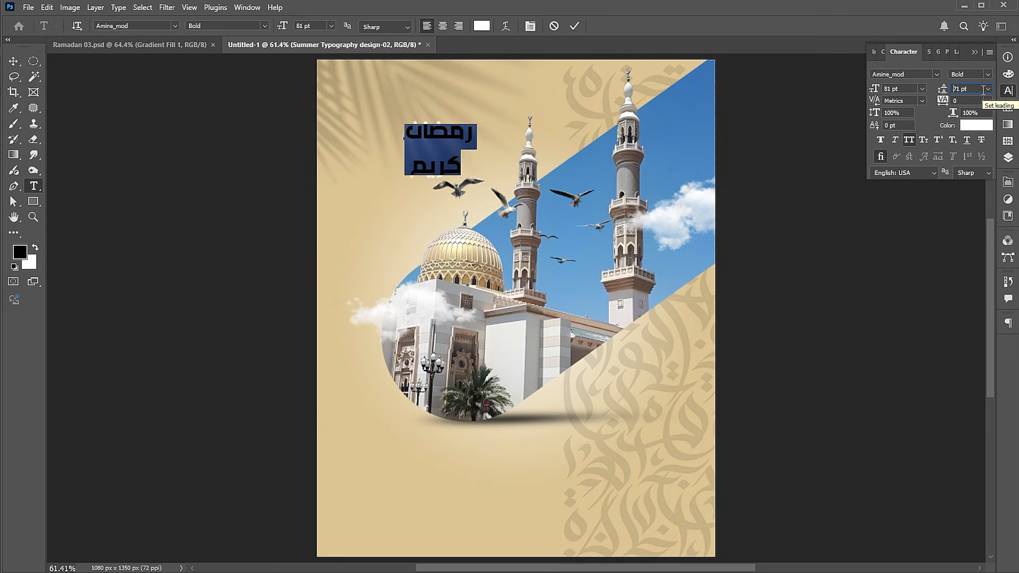
scroll(983, 89, down, 7)
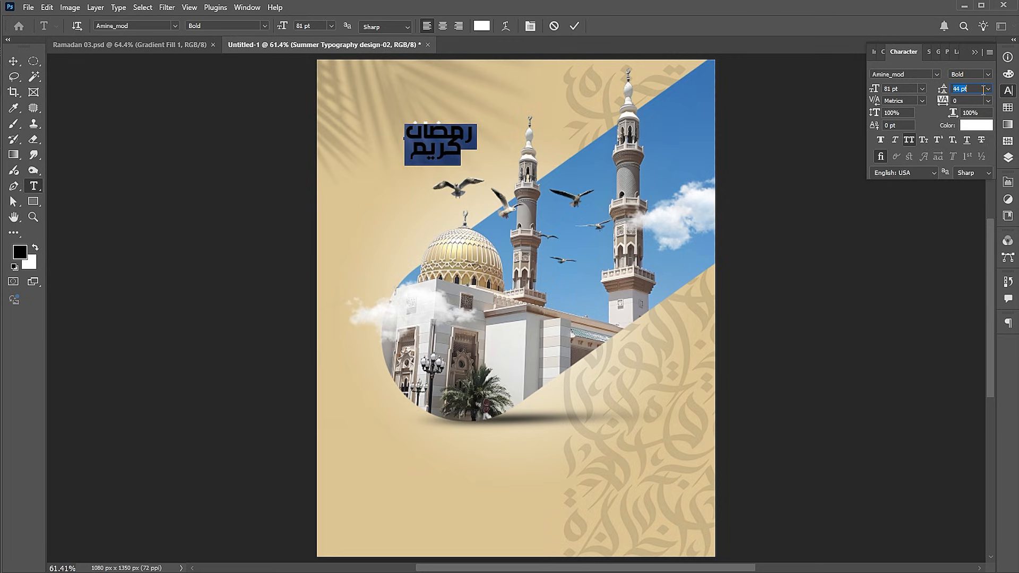
scroll(983, 89, up, 3)
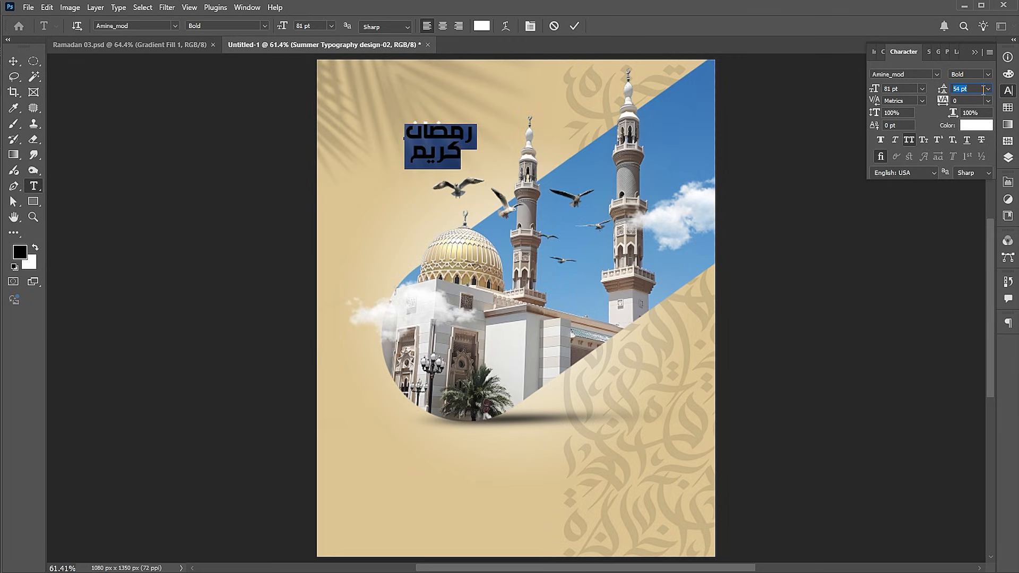
Step: Enlarge the heading to about 117.5 pt with Free Transform and position it above the dome, left of the shorter minaret
click(13, 62)
key(ctrl+t)
drag(473, 145, 450, 154)
key(Return)
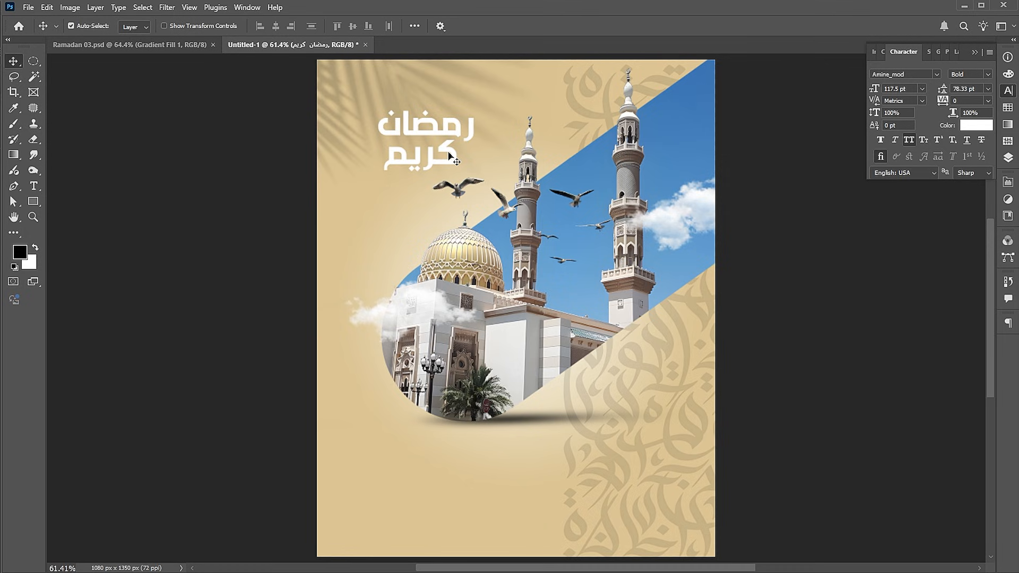
Step: Paste the copied "Ramadan Kareen" title, paragraph and logos in place above the Gradient Fill 1 layer
click(523, 511)
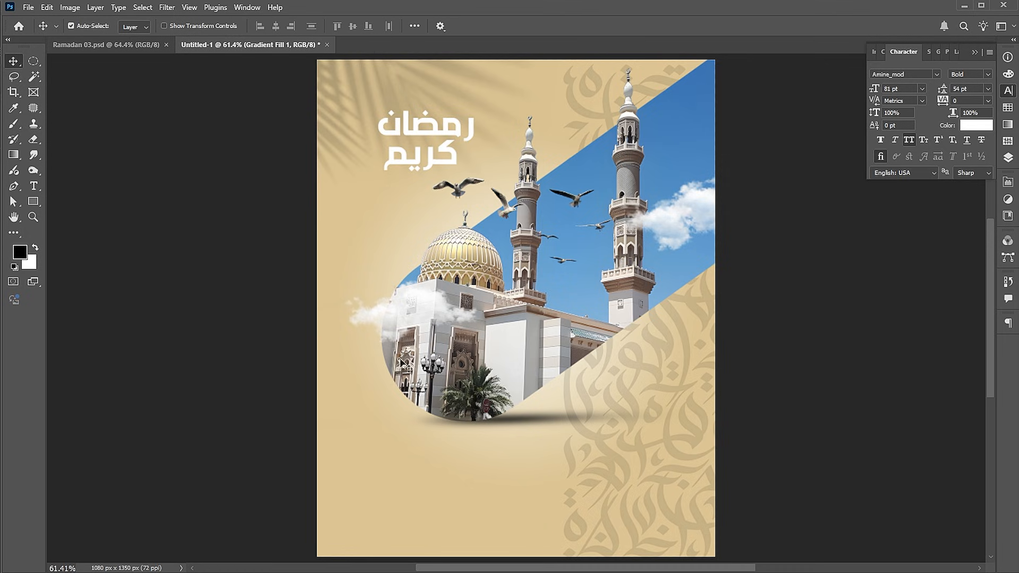
click(48, 7)
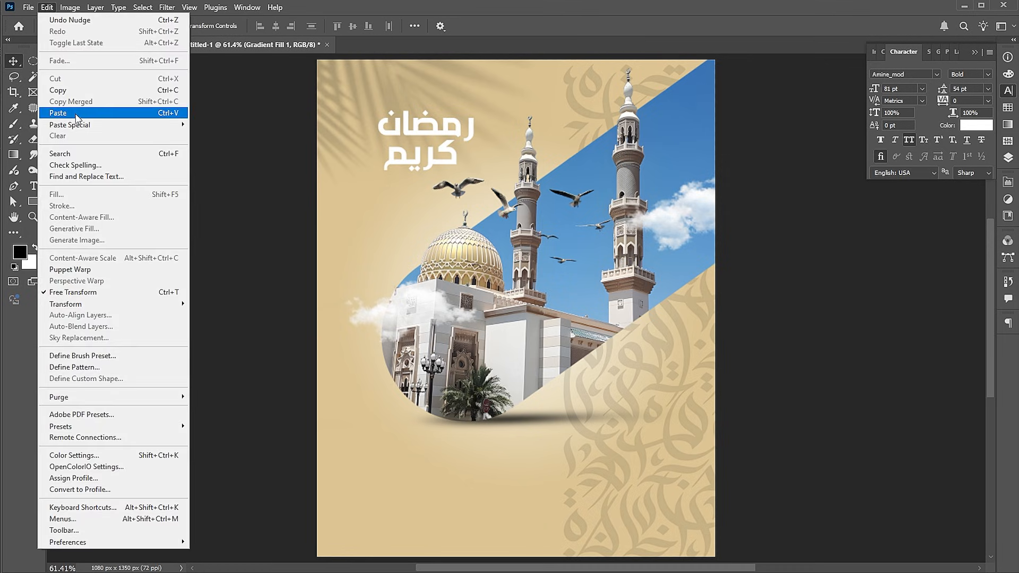
mouse_move(77, 125)
click(234, 136)
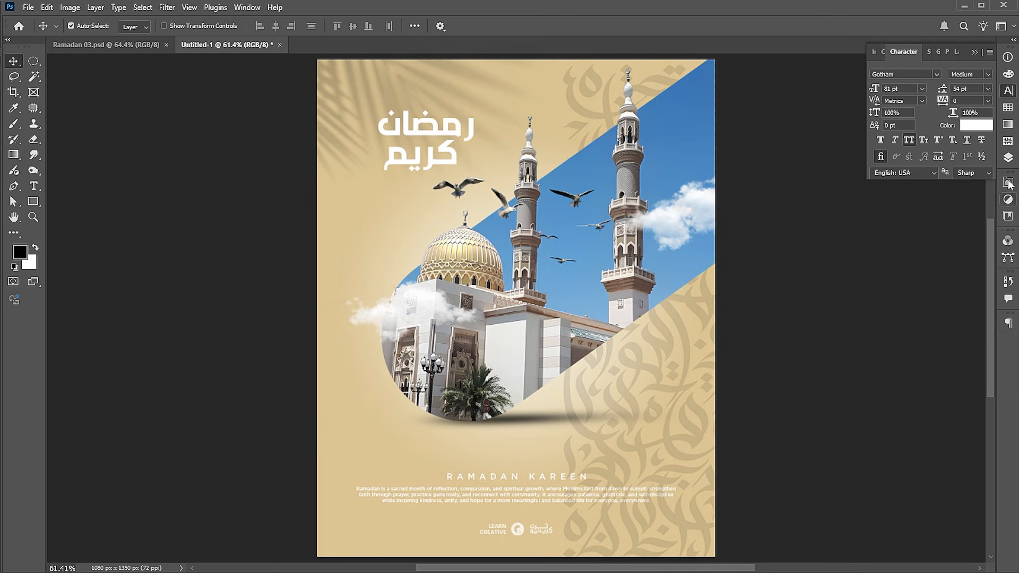
Step: Add a Solid Color fill layer in teal 00bcb1 above the heading and set its blend mode to Hue
click(1008, 158)
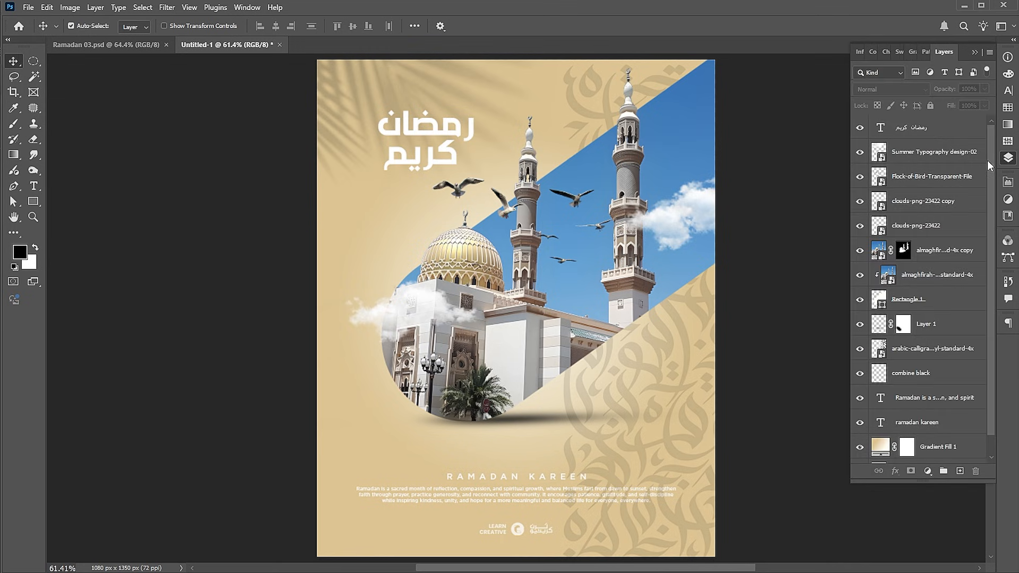
click(943, 139)
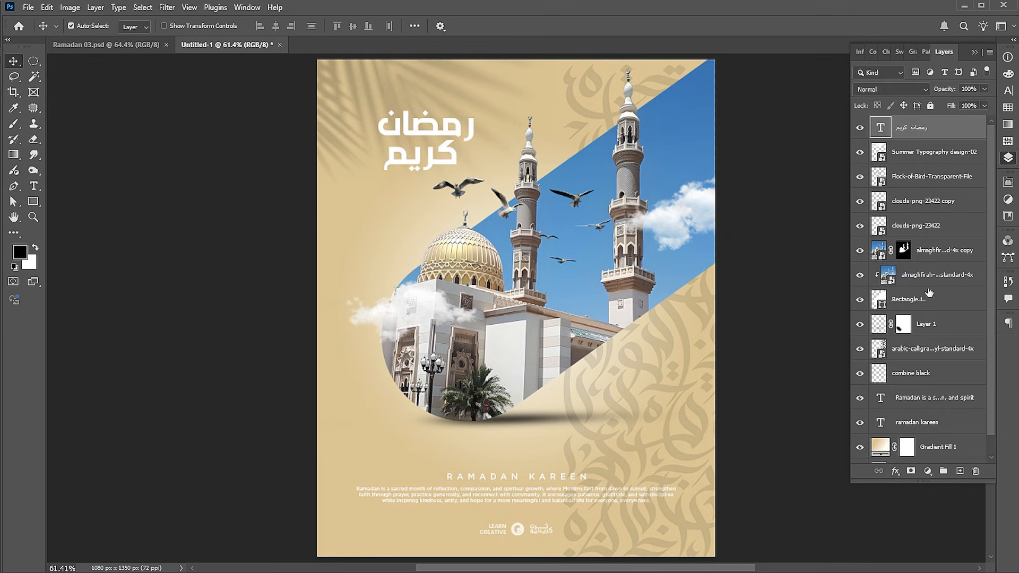
click(927, 471)
click(934, 248)
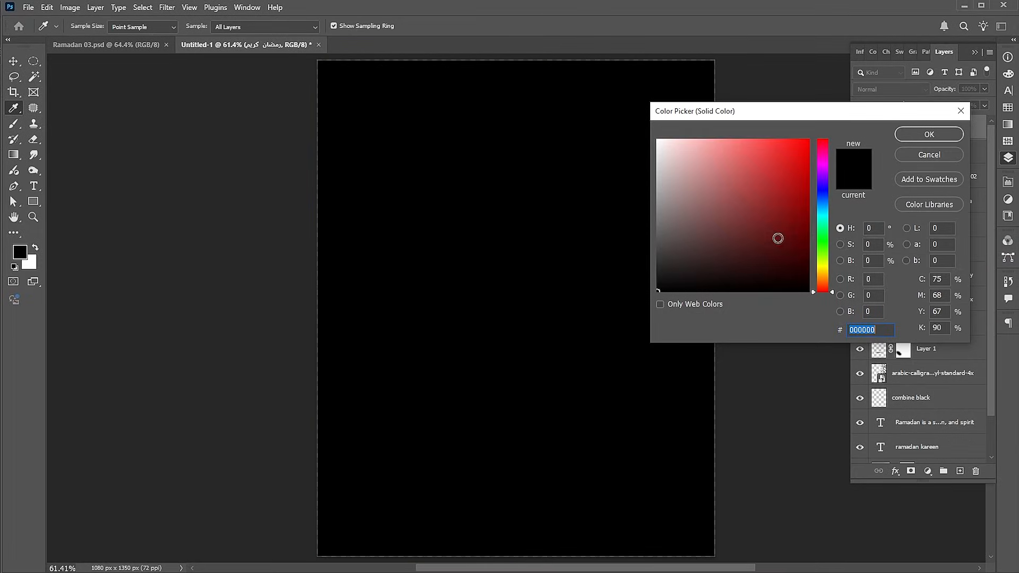
click(822, 222)
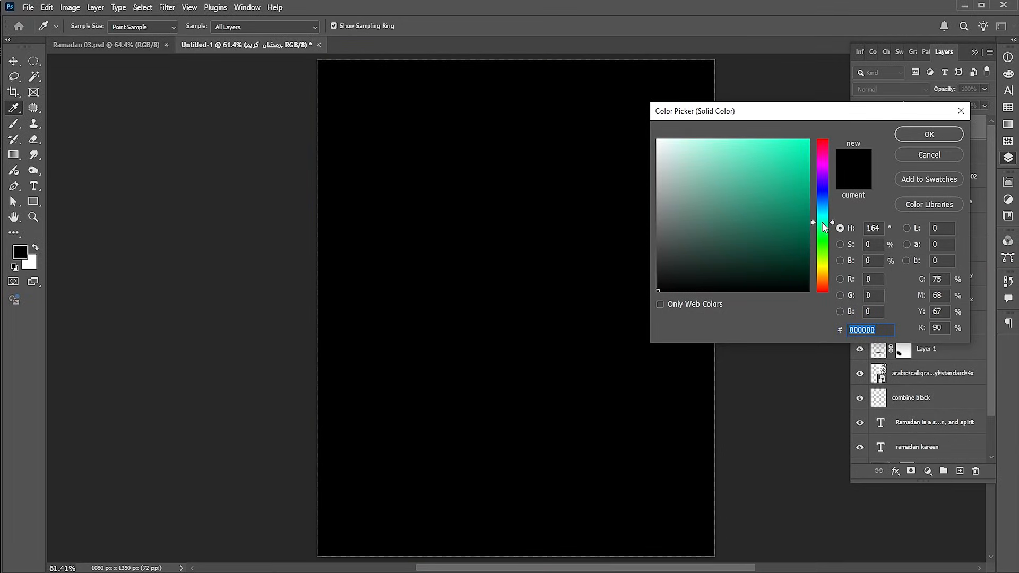
drag(790, 182, 817, 179)
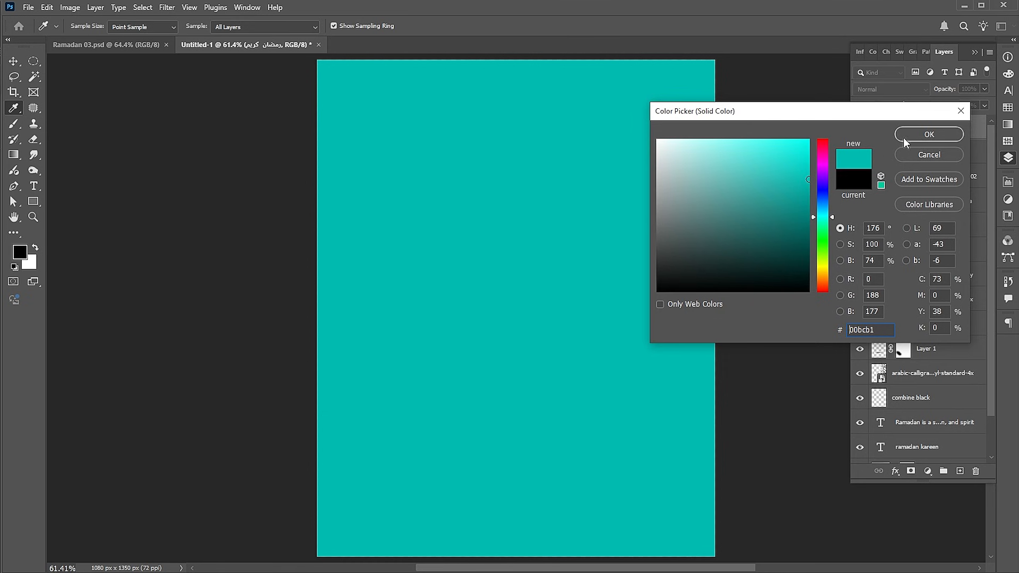
click(906, 136)
click(889, 89)
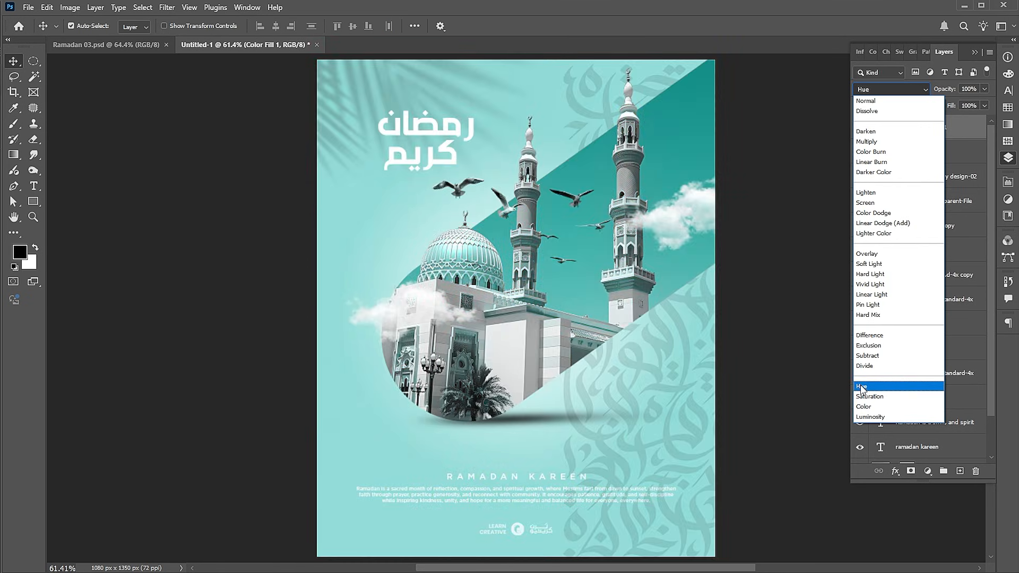
click(862, 387)
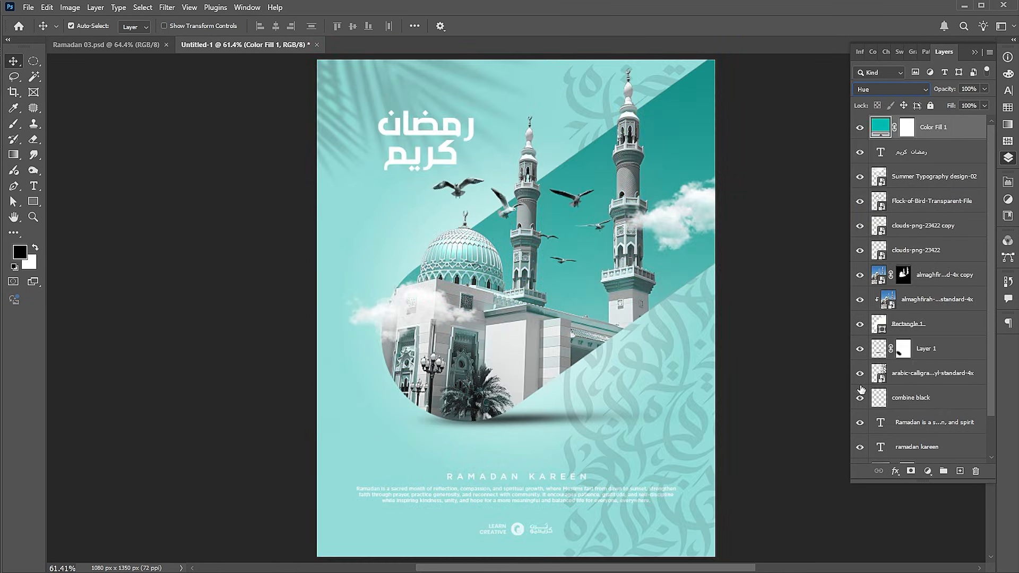
Step: Try other hues for the solid colour fill, then hide the Color Fill 1 layer
double_click(880, 129)
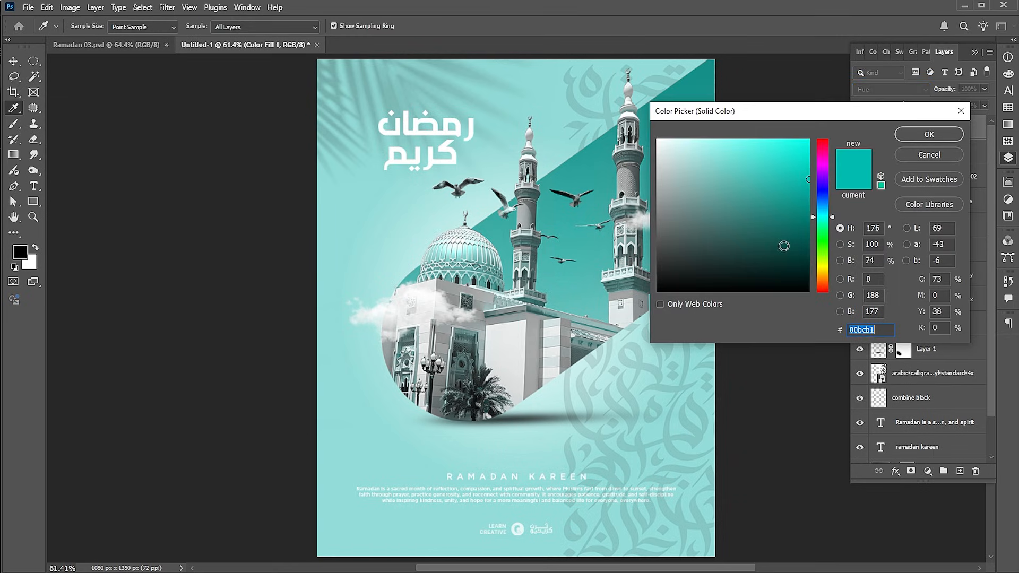
drag(832, 215, 836, 189)
click(837, 185)
click(923, 133)
click(859, 128)
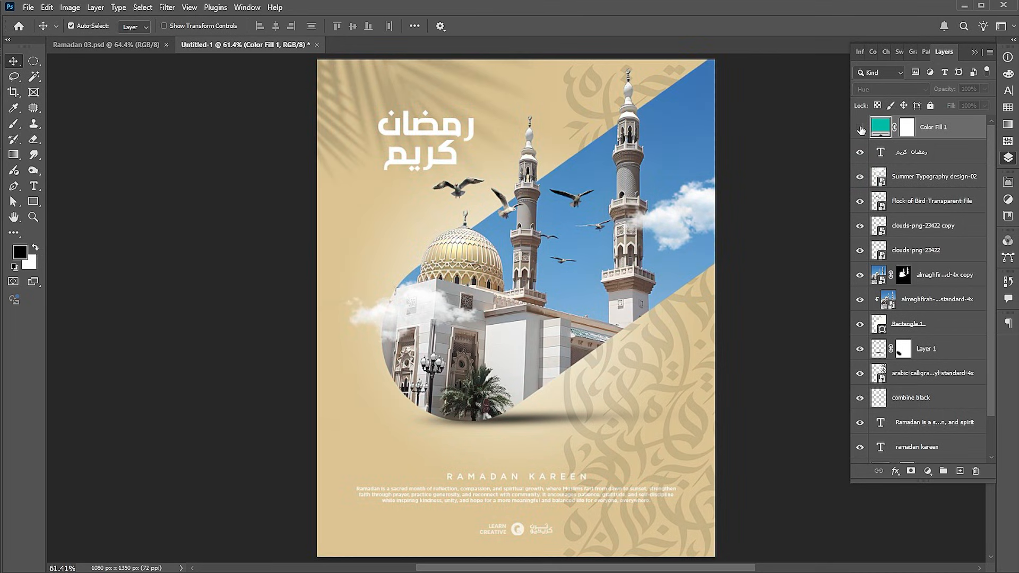